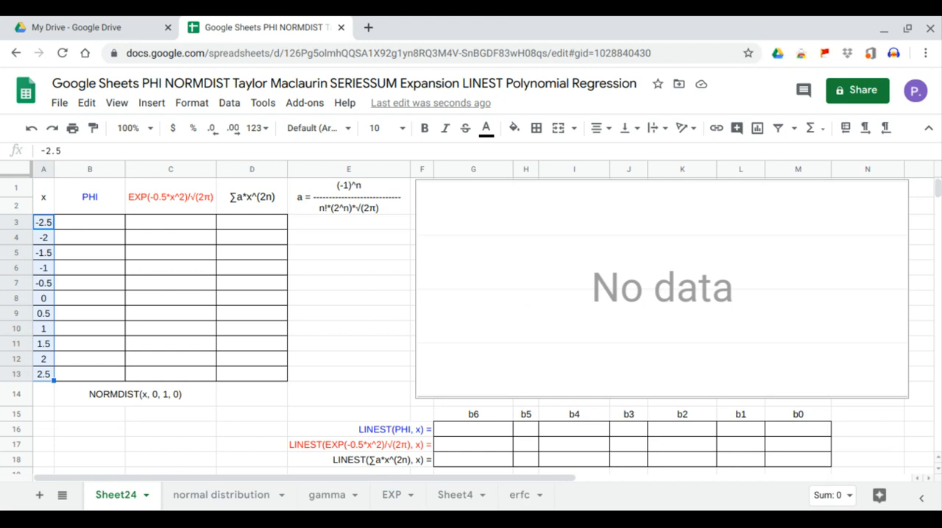
Fill the PHI column from B3 with =ARRAYFORMULA(PHI(A3:A13)) and select the B3:B13 values.
{"action": "left_click", "coordinate": [106, 227]}
{"action": "type", "text": "="}
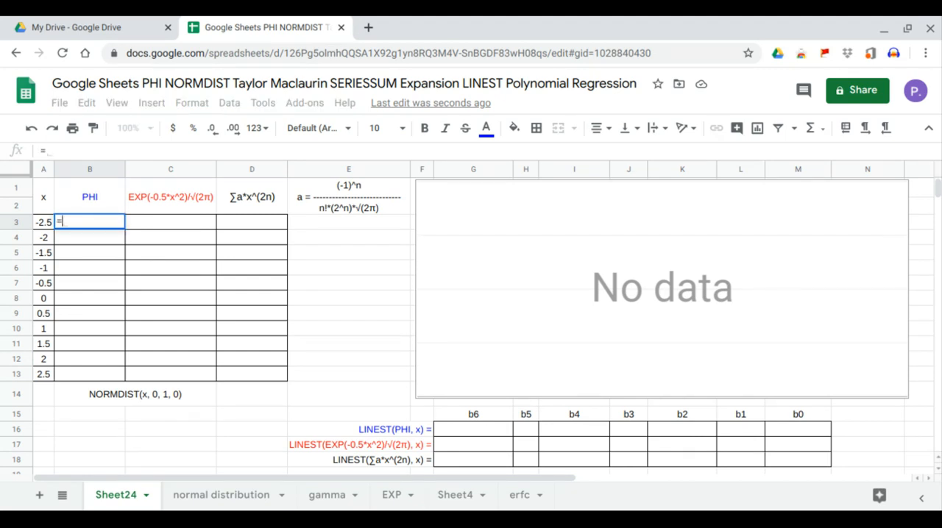
{"action": "type", "text": "ARRAYFORMULA(PHI("}
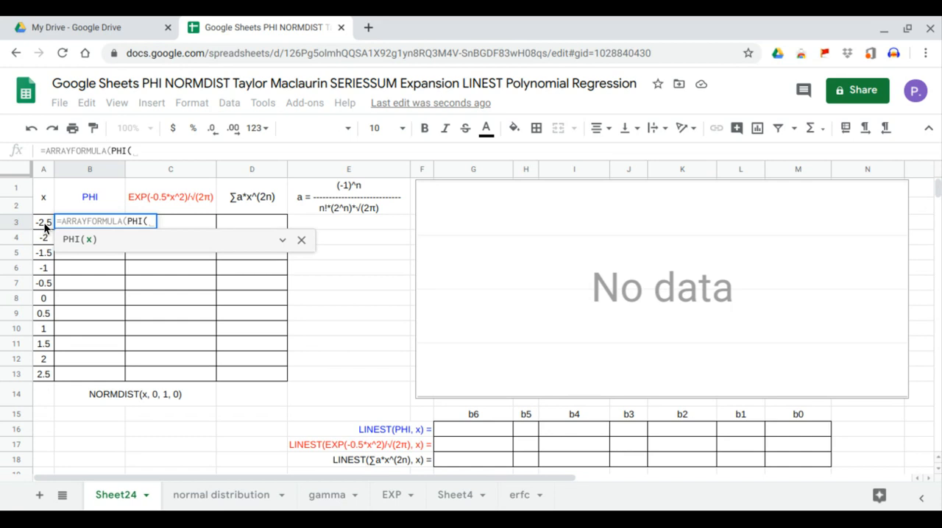
{"action": "left_click_drag", "start_coordinate": [41, 223], "coordinate": [42, 376]}
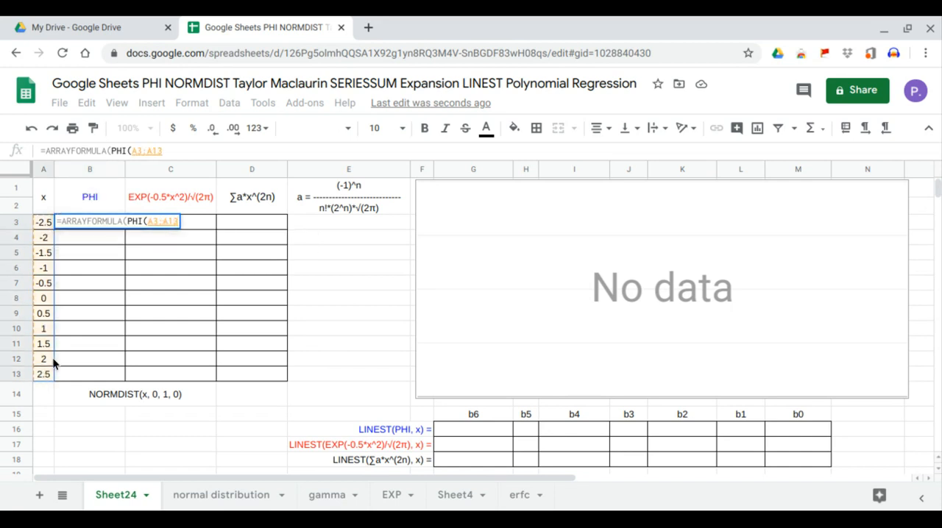
{"action": "key", "text": "Return"}
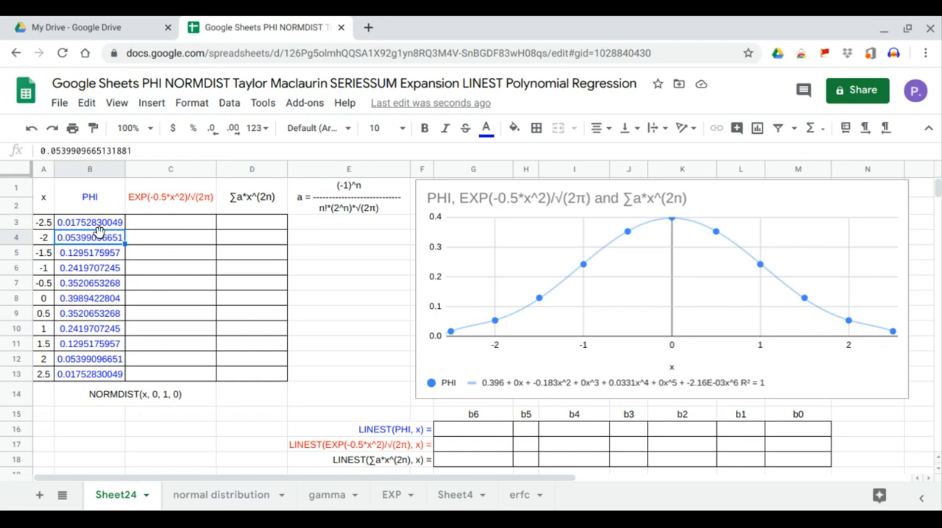
{"action": "left_click_drag", "start_coordinate": [92, 222], "coordinate": [92, 369]}
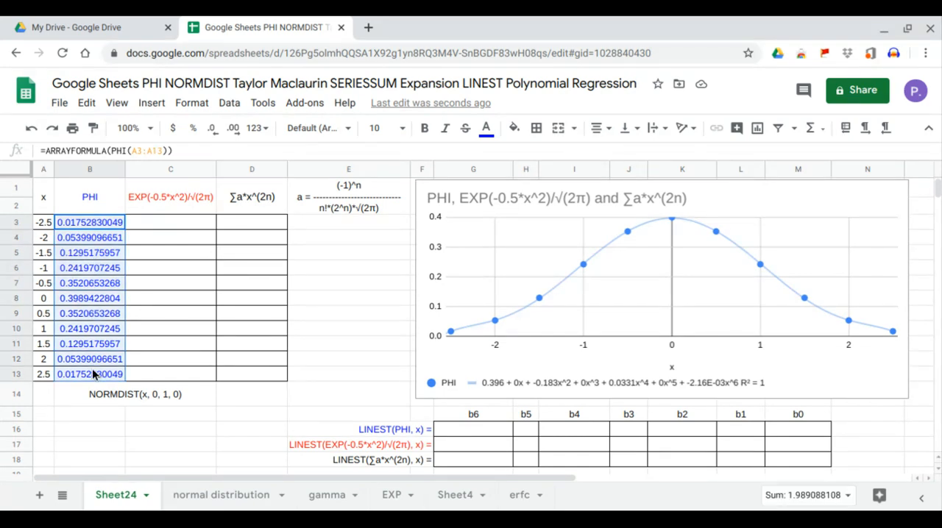
Enter =ARRAYFORMULA(NORMDIST(A3:A13,0,1,0)) in C3 and select both columns of values to compare them with PHI.
{"action": "left_click", "coordinate": [174, 225]}
{"action": "type", "text": "="}
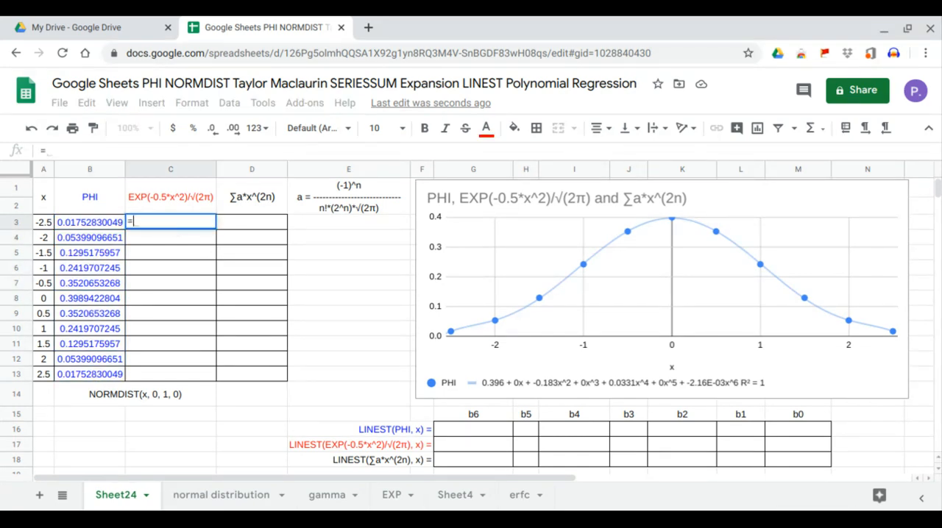
{"action": "type", "text": "ar"}
{"action": "key", "text": "Tab"}
{"action": "type", "text": "nor"}
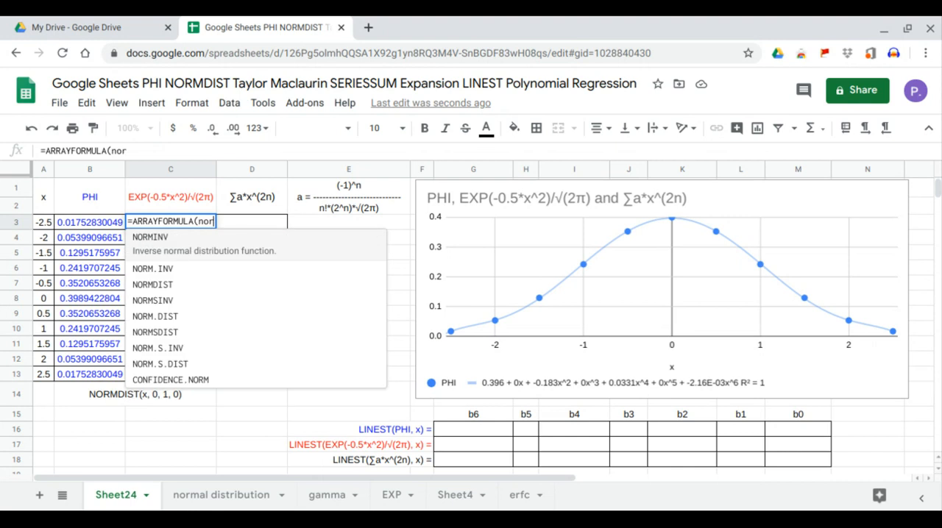
{"action": "type", "text": "md"}
{"action": "key", "text": "Tab"}
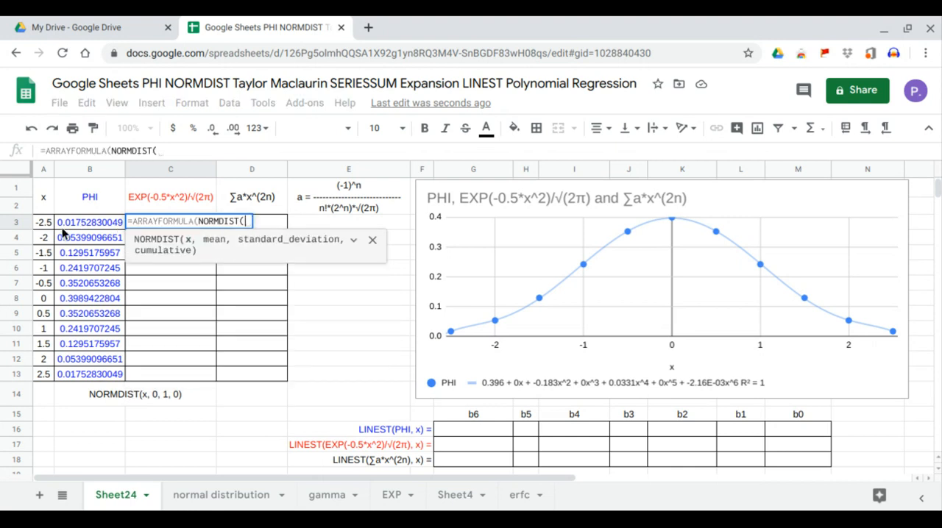
{"action": "left_click_drag", "start_coordinate": [46, 223], "coordinate": [47, 377]}
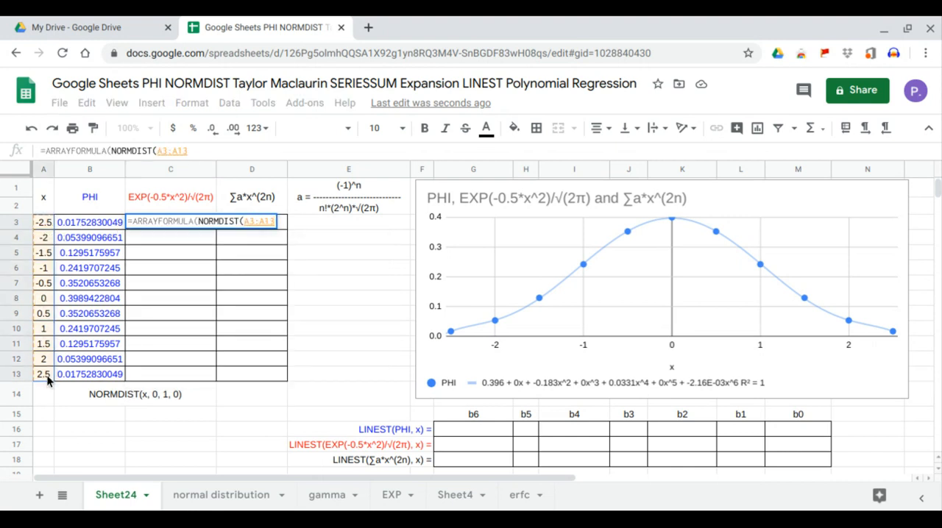
{"action": "type", "text": ",0"}
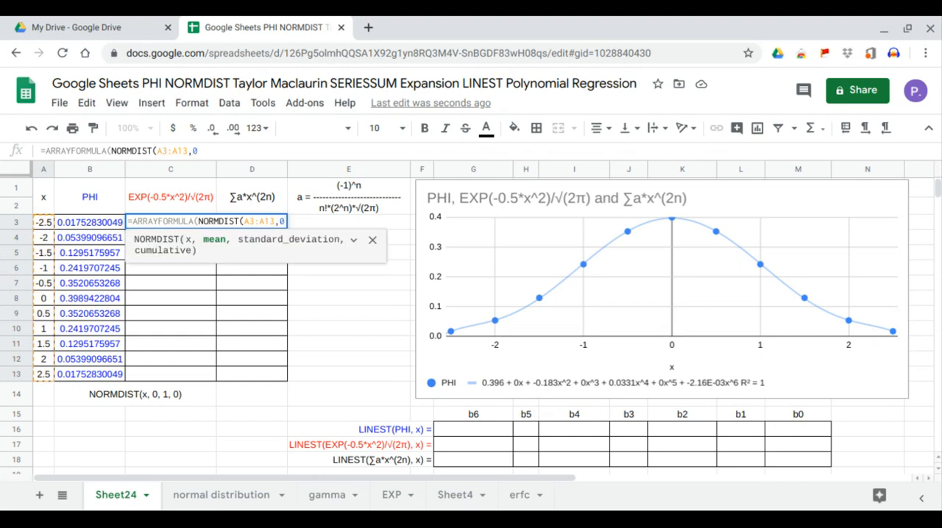
{"action": "type", "text": ",1,"}
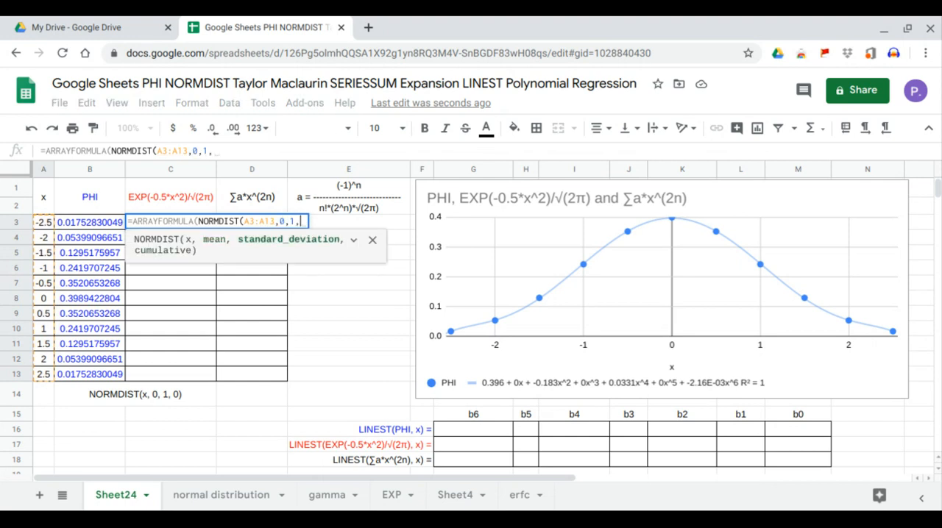
{"action": "type", "text": "0"}
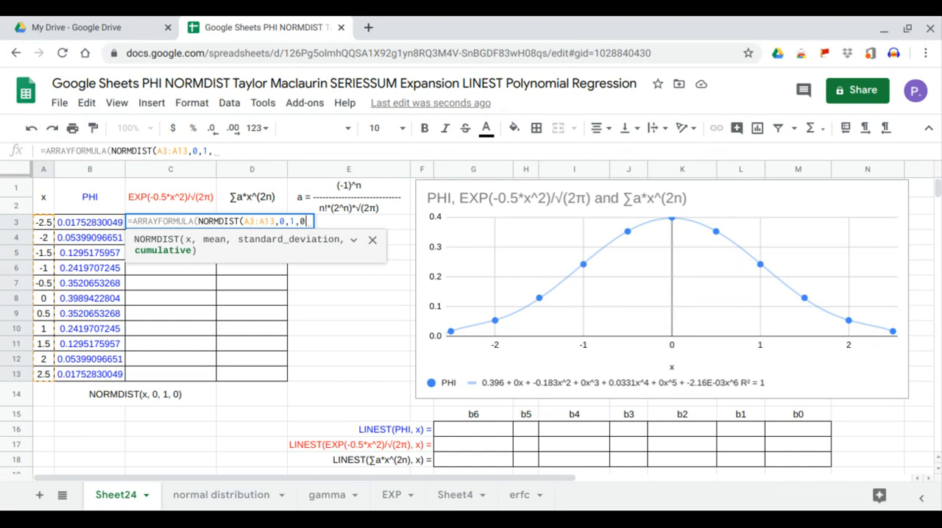
{"action": "type", "text": ")"}
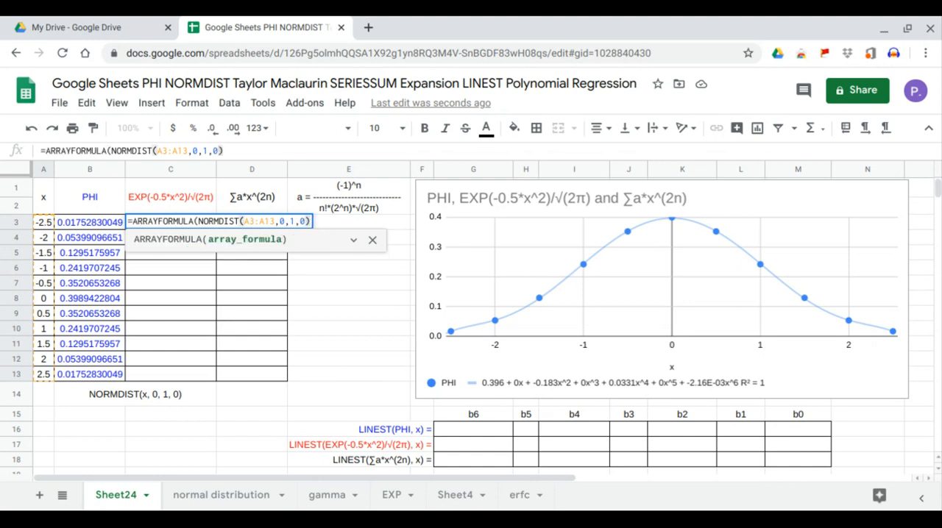
{"action": "key", "text": "Return"}
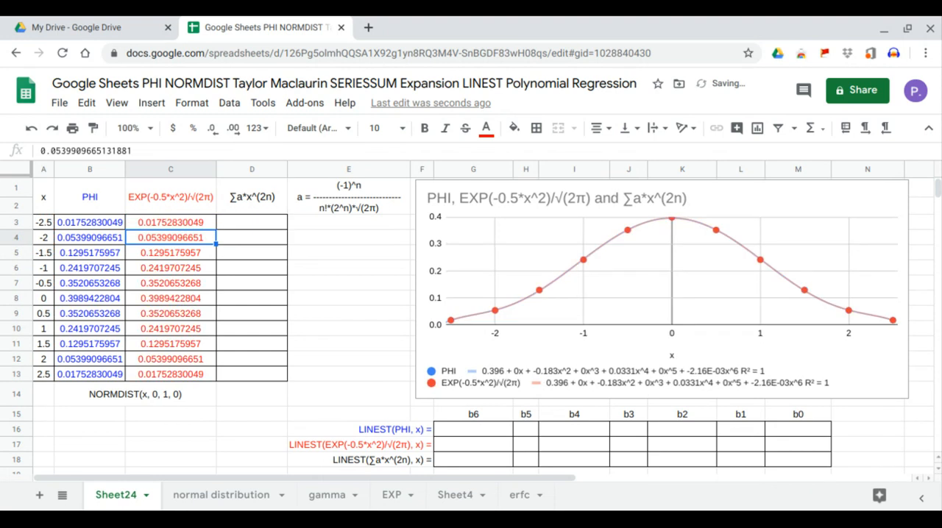
{"action": "left_click_drag", "start_coordinate": [96, 223], "coordinate": [163, 370]}
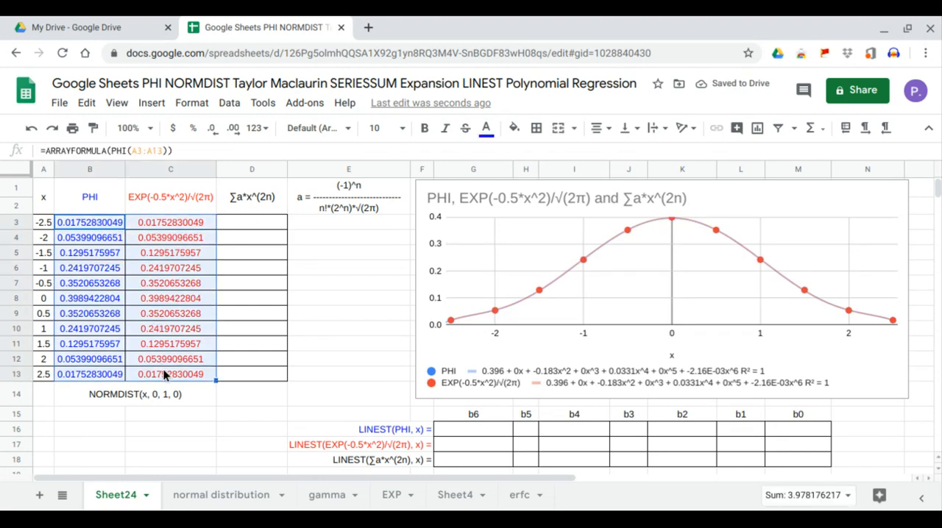
Clear the NORMDIST array formula from C3.
{"action": "left_click", "coordinate": [177, 204]}
{"action": "left_click", "coordinate": [177, 221]}
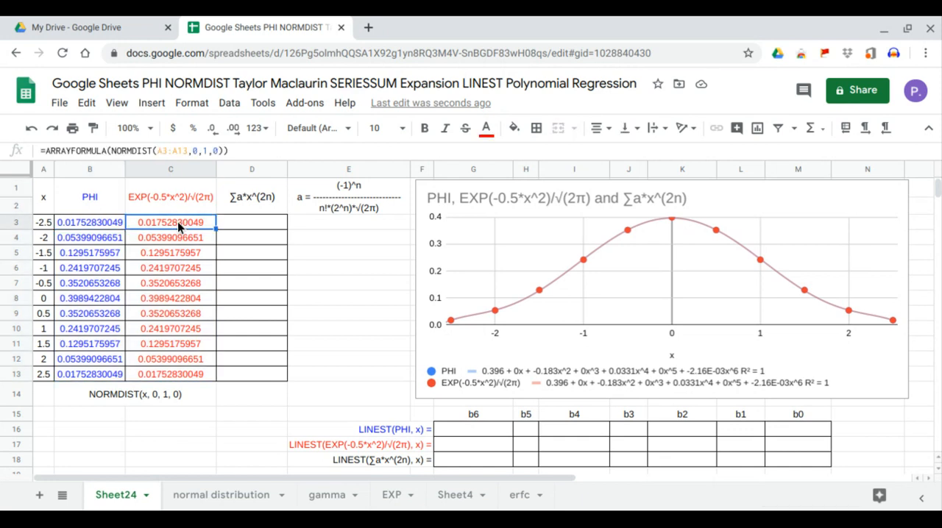
{"action": "key", "text": "Delete"}
{"action": "type", "text": "arr"}
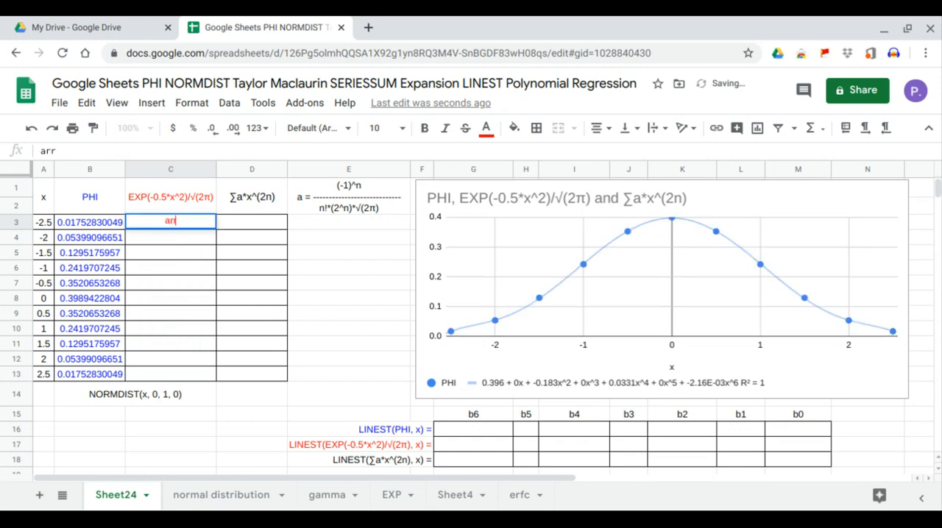
{"action": "key", "text": "Return"}
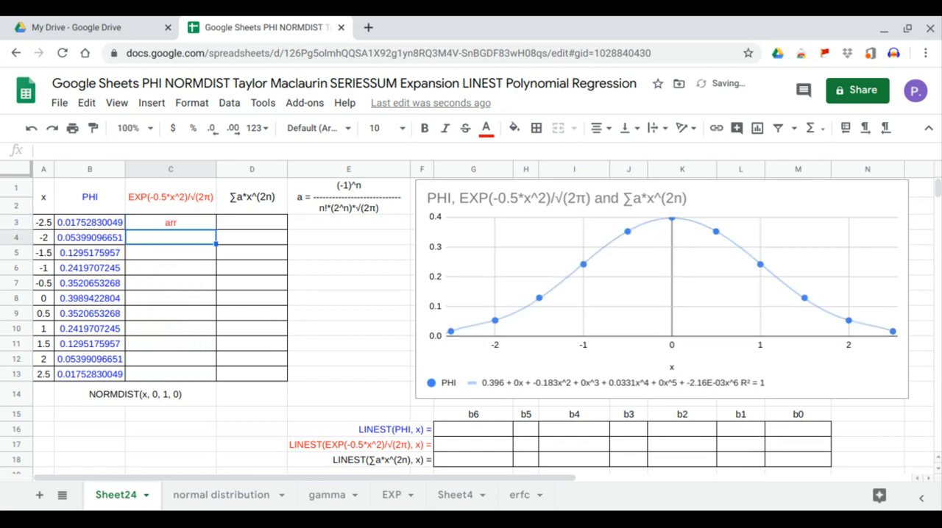
{"action": "left_click", "coordinate": [177, 226]}
{"action": "key", "text": "Delete"}
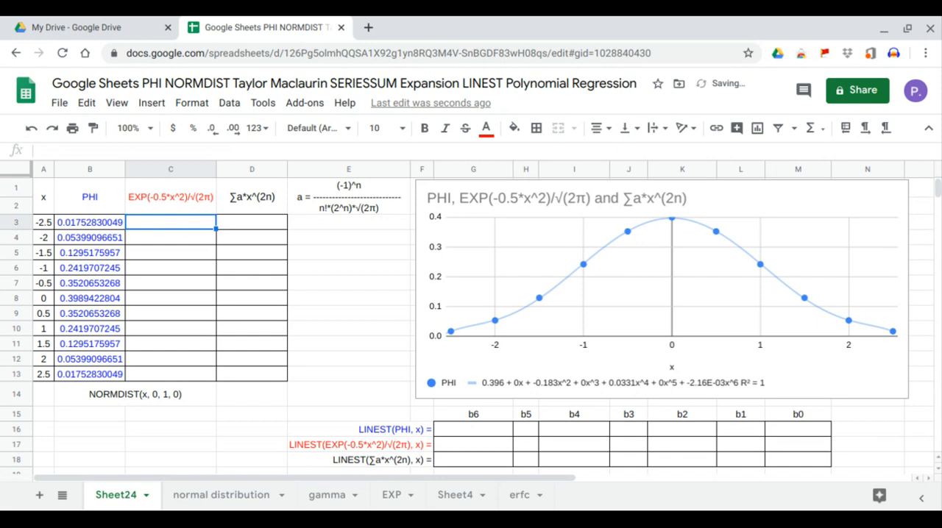
Enter =ARRAYFORMULA(EXP(A3:A13)) in C3 to fill the exponential column.
{"action": "type", "text": "=arr"}
{"action": "key", "text": "Tab"}
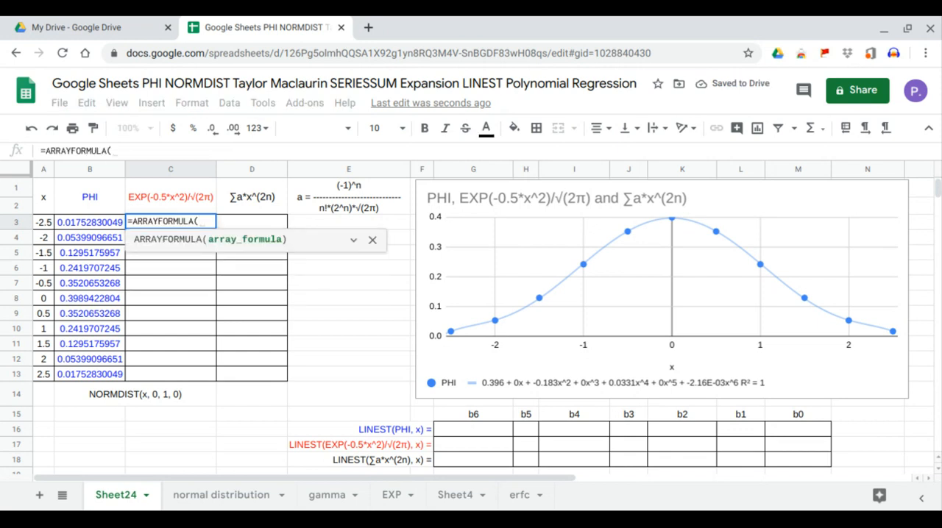
{"action": "type", "text": "exp"}
{"action": "key", "text": "Tab"}
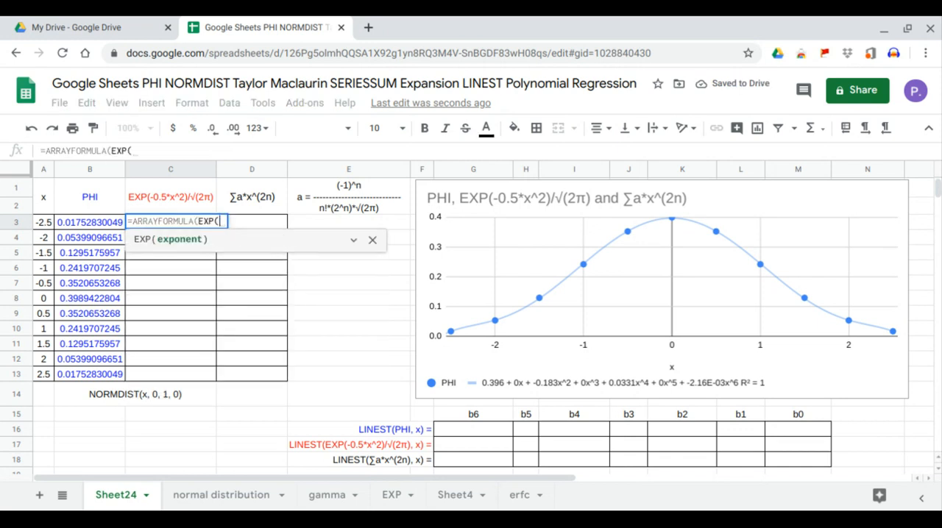
{"action": "left_click_drag", "start_coordinate": [45, 224], "coordinate": [46, 374]}
{"action": "type", "text": "))"}
{"action": "key", "text": "Return"}
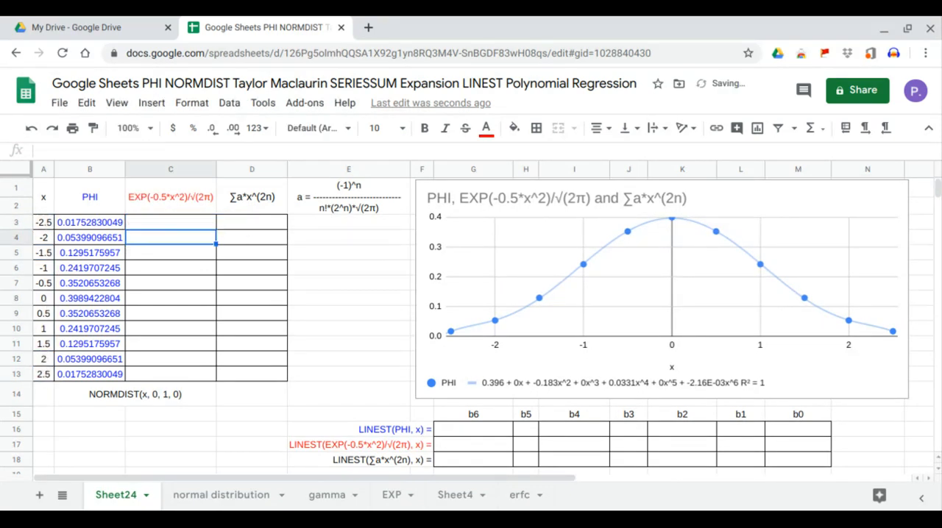
Square the x range inside the EXP function in C3, making the exponent A3:A13^2.
{"action": "left_click", "coordinate": [170, 224]}
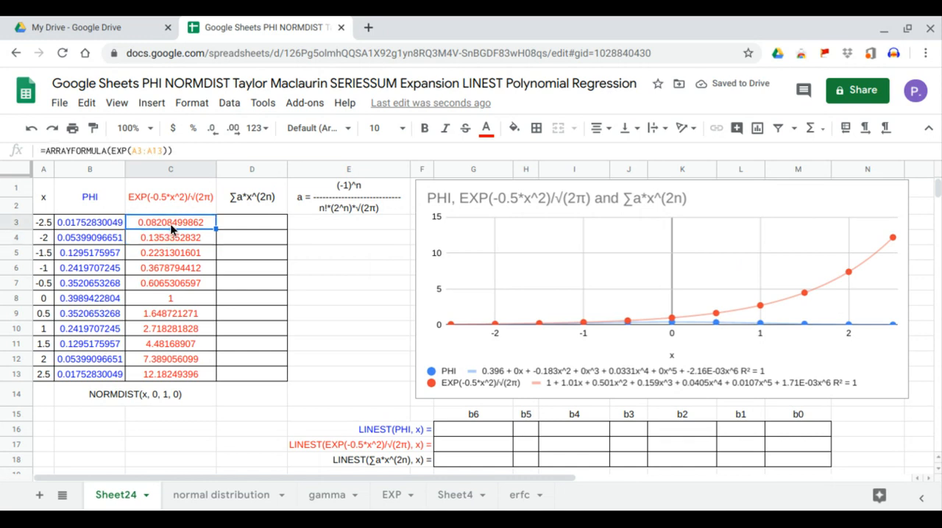
{"action": "left_click", "coordinate": [159, 149]}
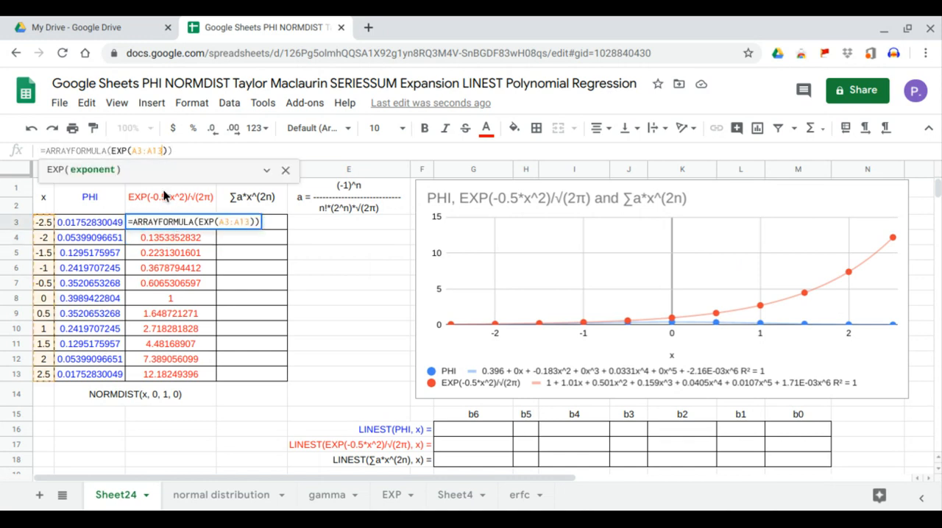
{"action": "type", "text": "^2"}
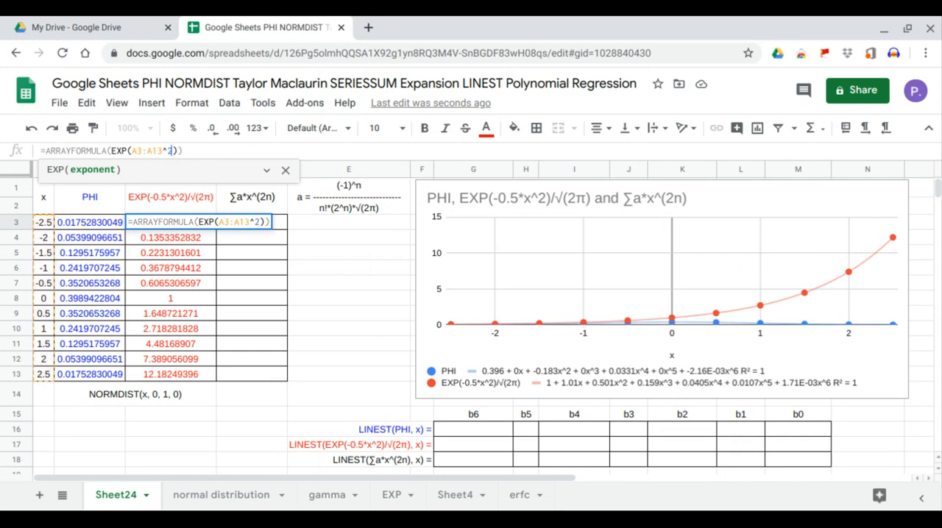
{"action": "key", "text": "Return"}
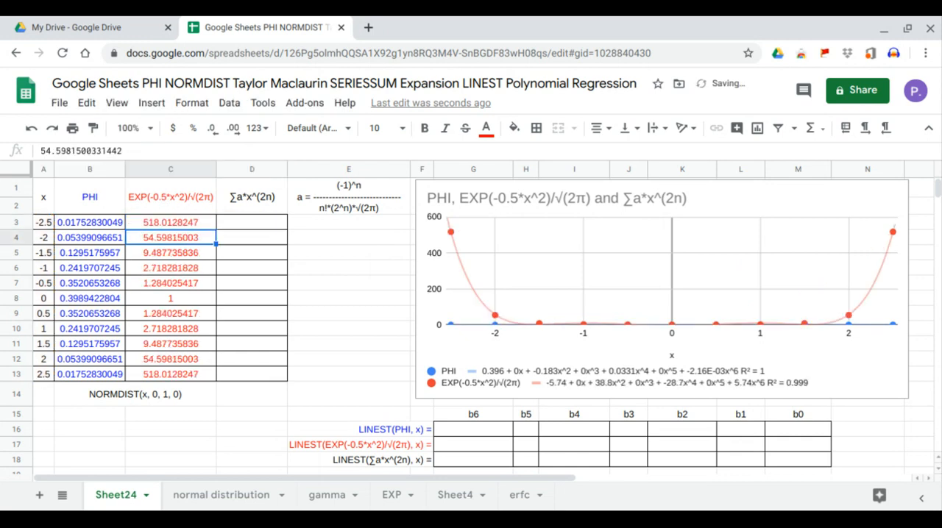
Multiply the squared x range in C3's EXP function by 0.5, making the exponent 0.5*A3:A13^2.
{"action": "left_click", "coordinate": [154, 219]}
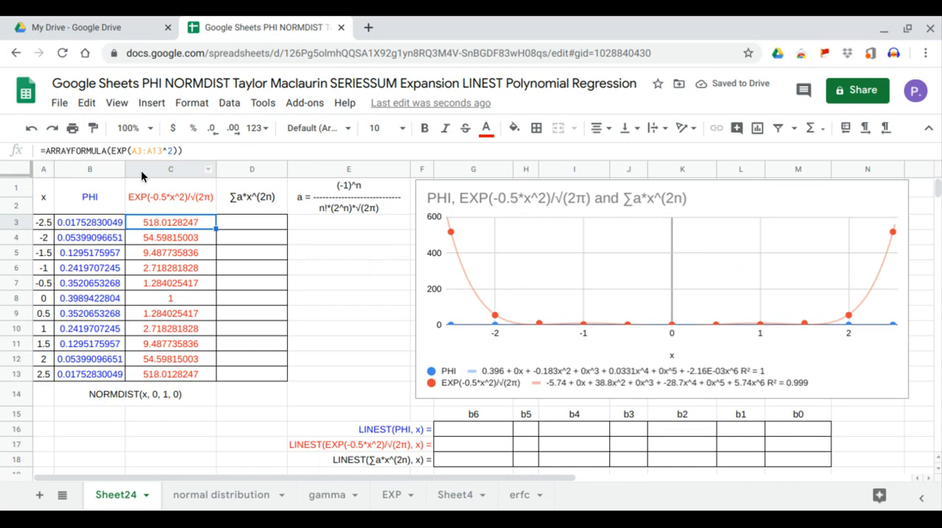
{"action": "double_click", "coordinate": [149, 219]}
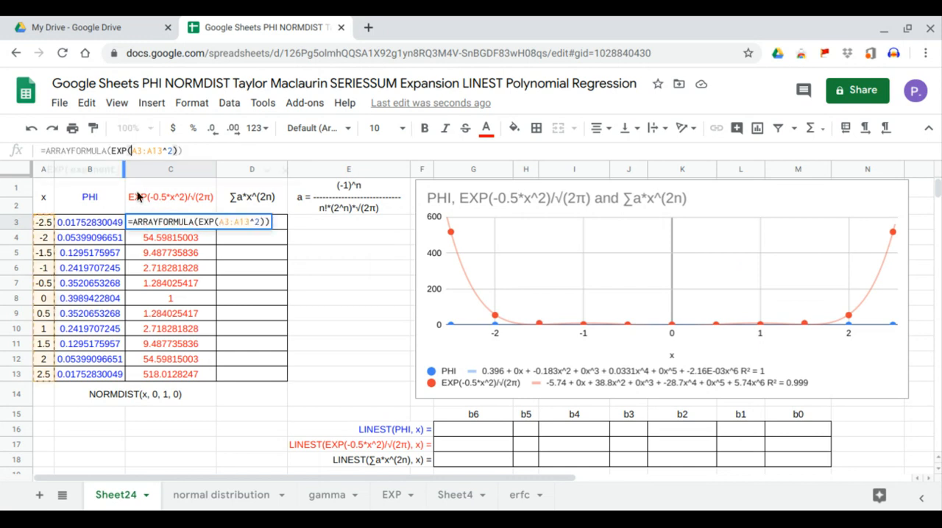
{"action": "type", "text": "0.5"}
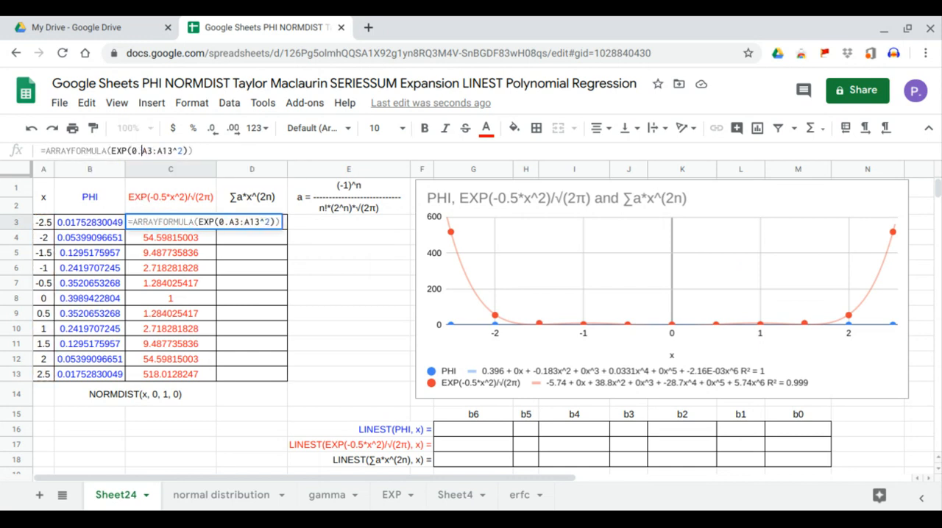
{"action": "type", "text": "*"}
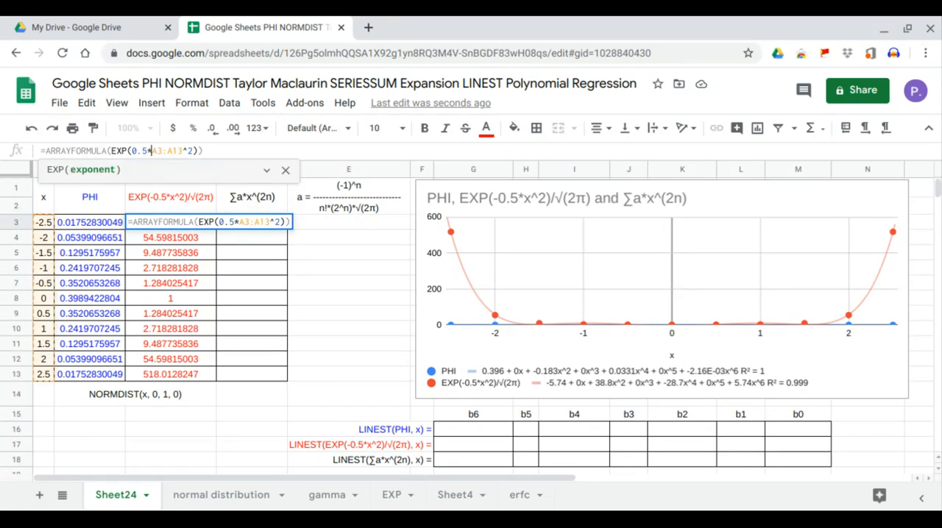
{"action": "key", "text": "Return"}
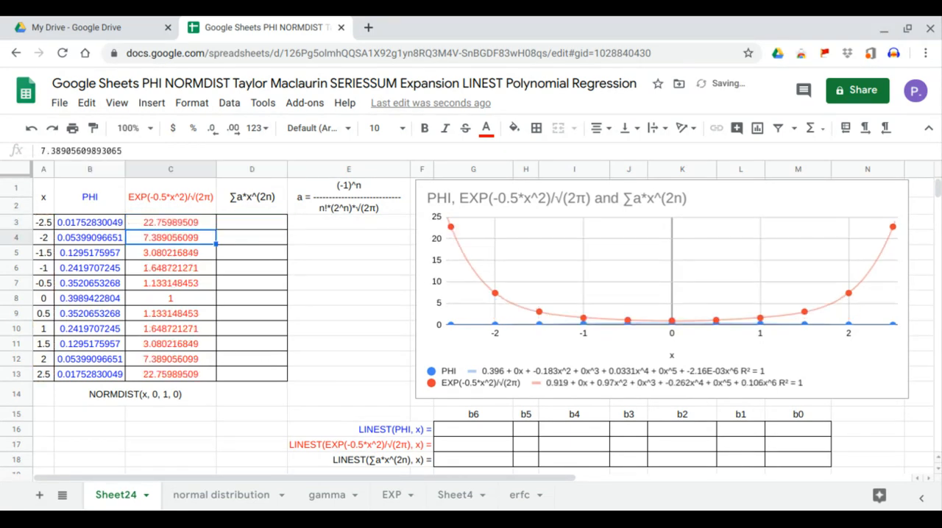
Make the exponent in C3's formula negative so that it reads -0.5*A3:A13^2, and reselect the cell.
{"action": "left_click", "coordinate": [166, 221]}
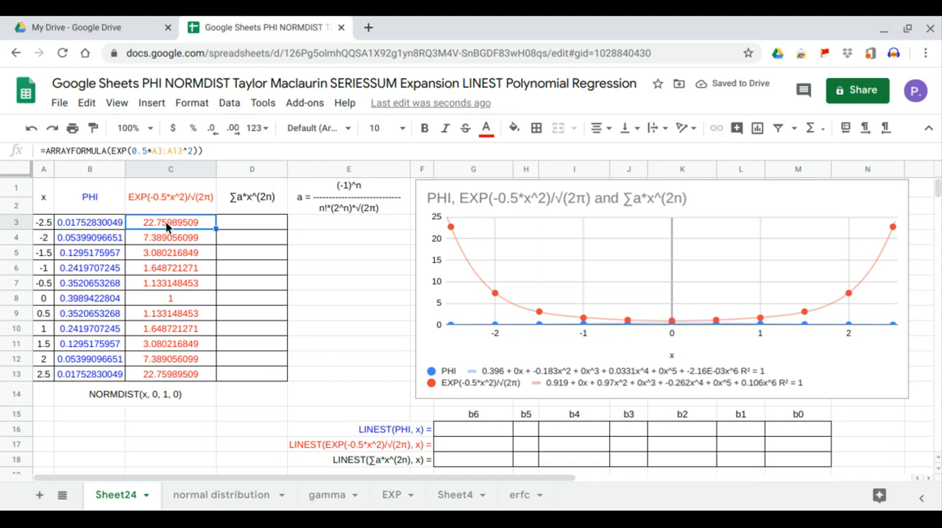
{"action": "double_click", "coordinate": [165, 222]}
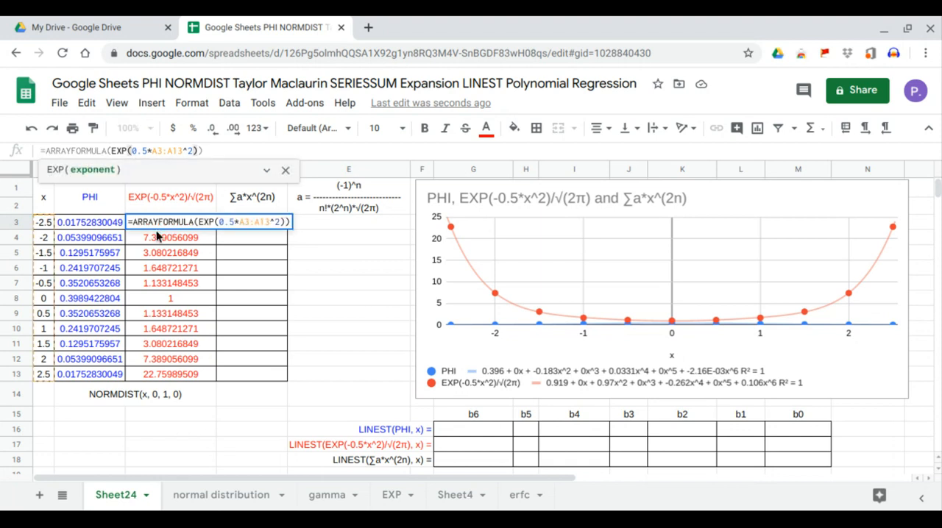
{"action": "type", "text": "-"}
{"action": "key", "text": "Return"}
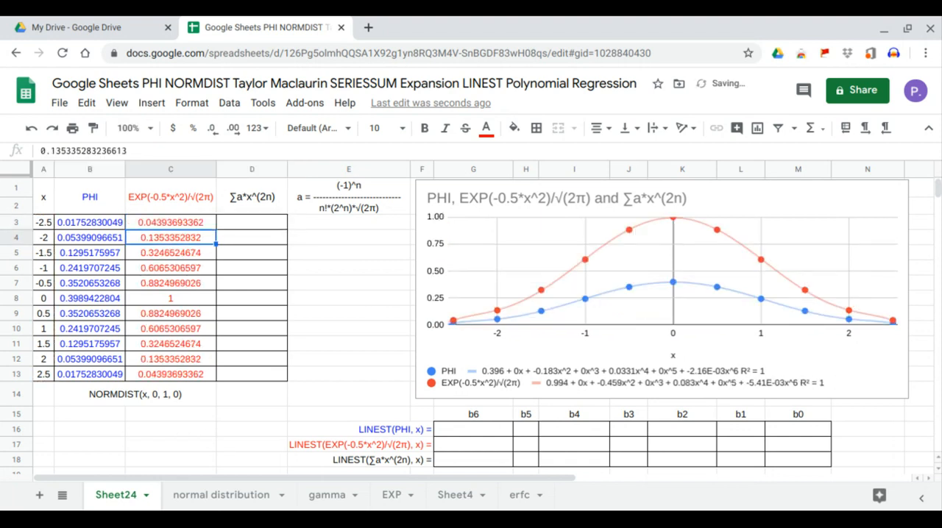
{"action": "key", "text": "Up"}
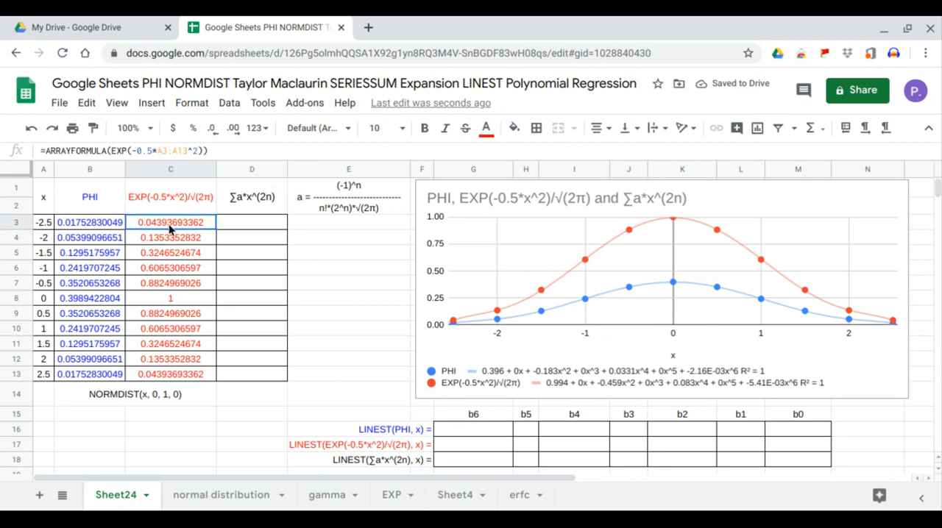
Divide the EXP term in C3's array formula by SQRT(pi()).
{"action": "left_click", "coordinate": [206, 151]}
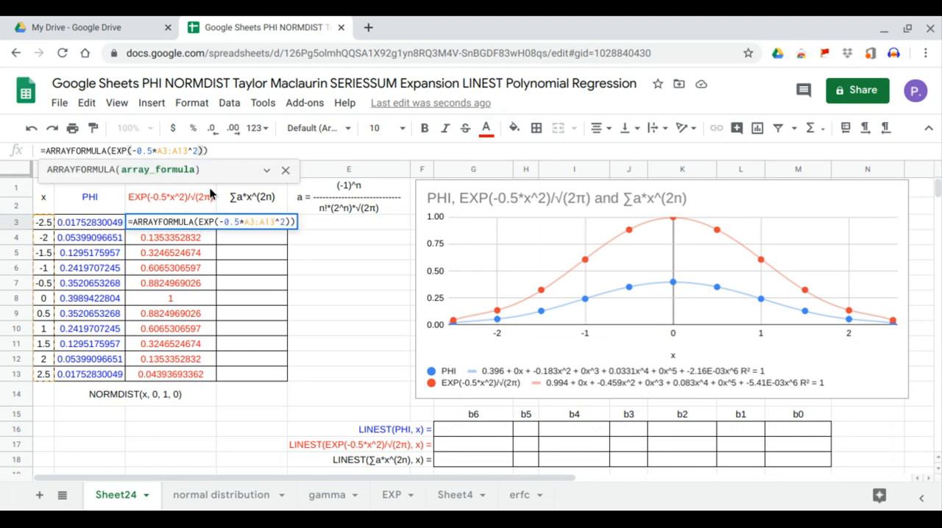
{"action": "type", "text": "/sq"}
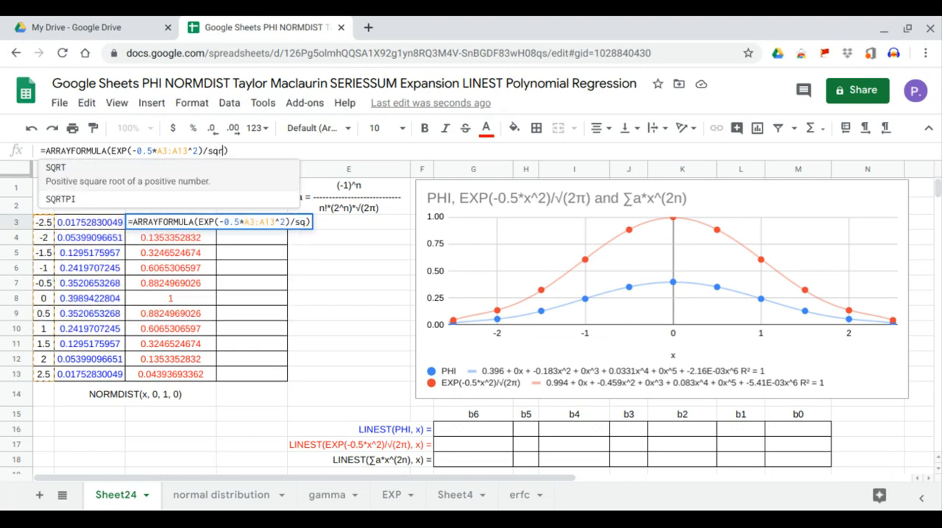
{"action": "type", "text": "r"}
{"action": "key", "text": "Tab"}
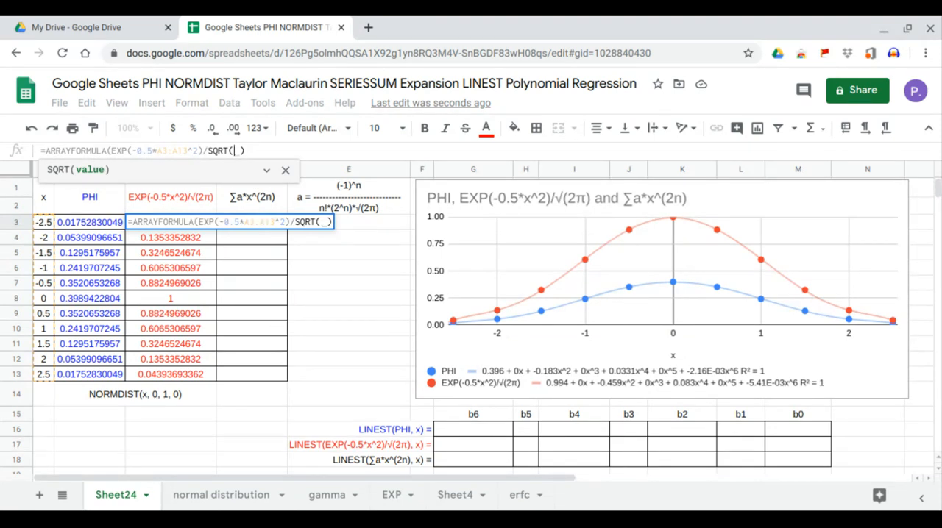
{"action": "type", "text": "pi"}
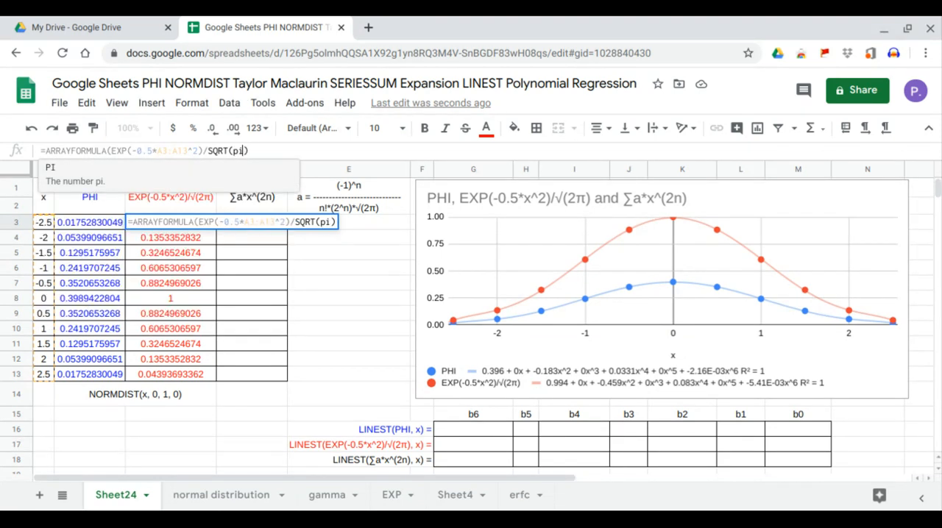
{"action": "type", "text": "())"}
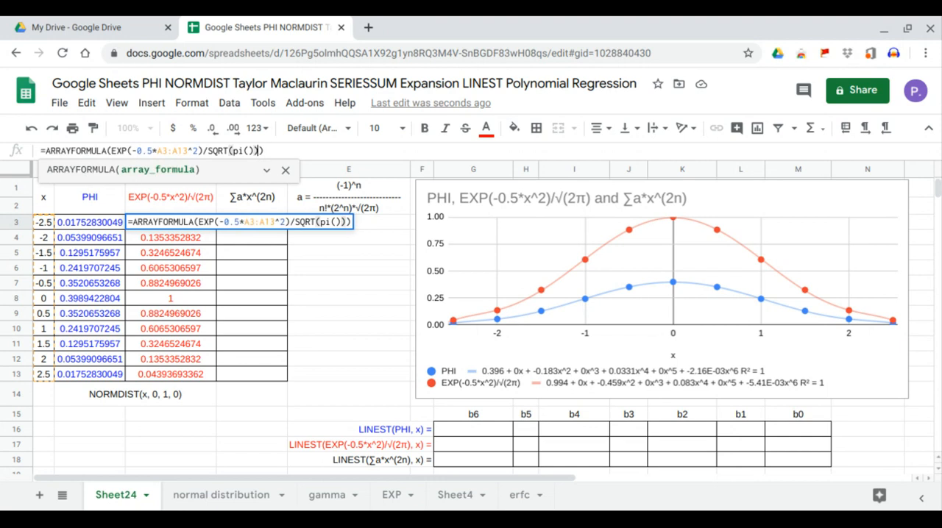
{"action": "key", "text": "Return"}
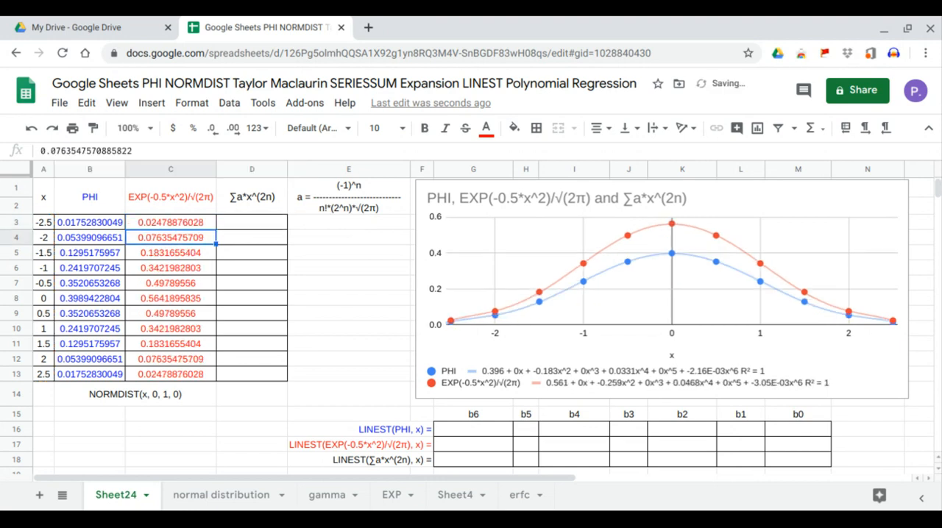
Change the divisor in C3's formula to SQRT(2*pi()) and select B3:C13 to compare the two columns.
{"action": "left_click", "coordinate": [193, 223]}
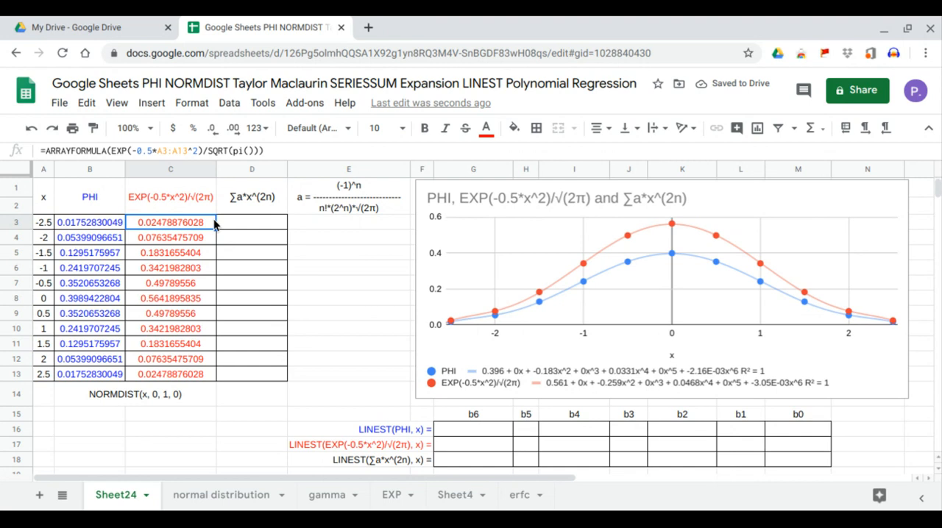
{"action": "left_click", "coordinate": [232, 150]}
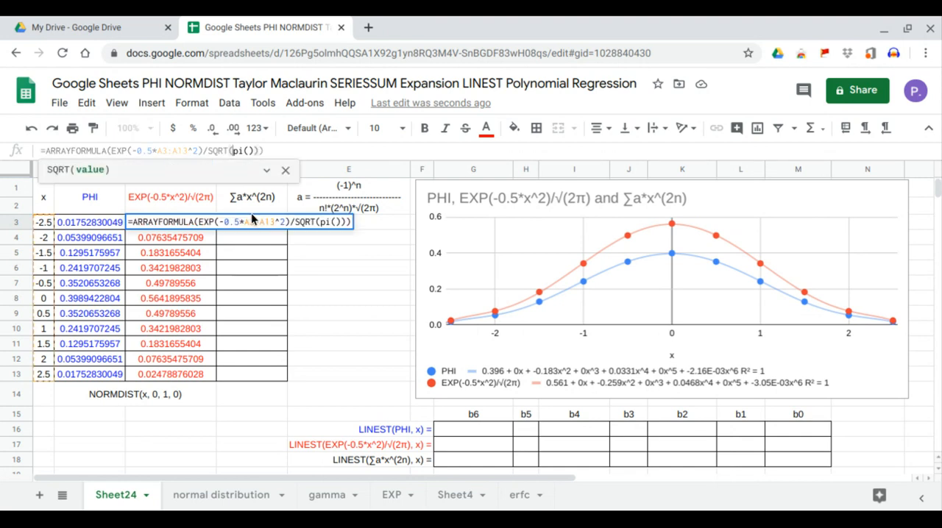
{"action": "type", "text": "2*"}
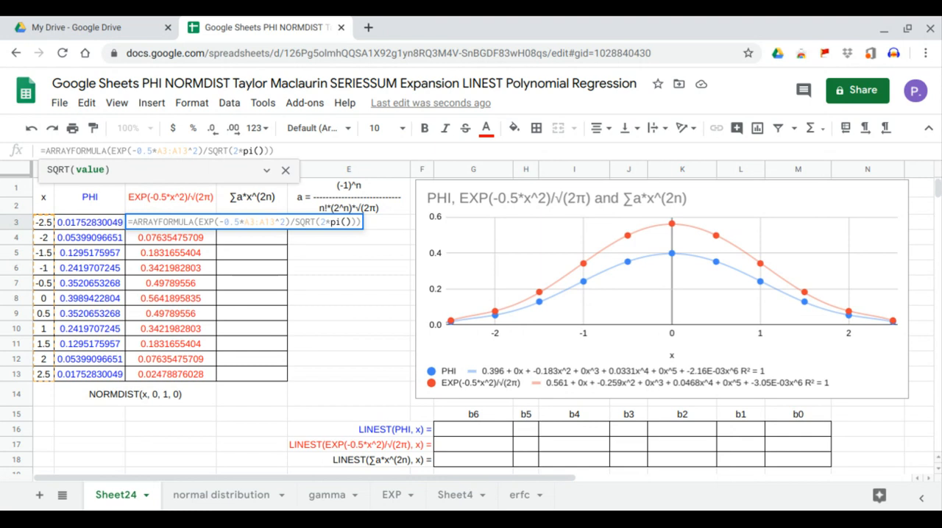
{"action": "key", "text": "Return"}
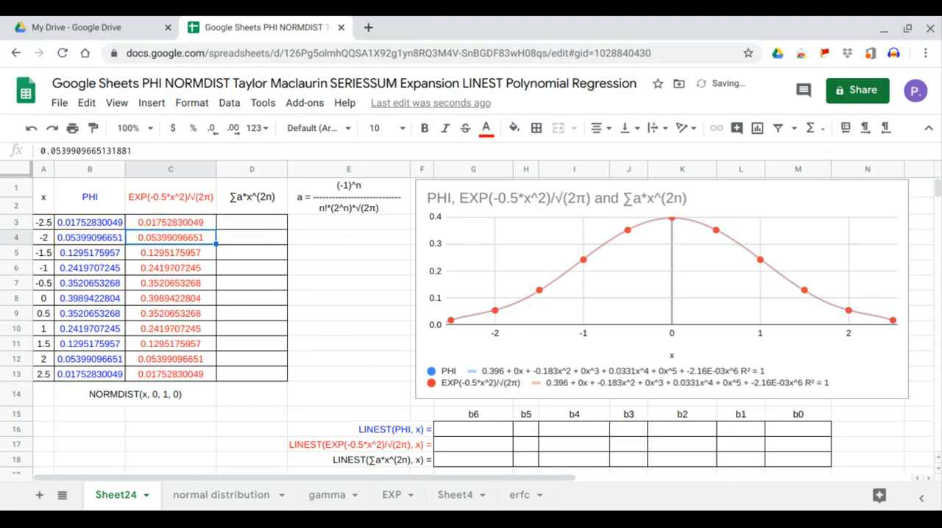
{"action": "left_click_drag", "start_coordinate": [108, 223], "coordinate": [176, 372]}
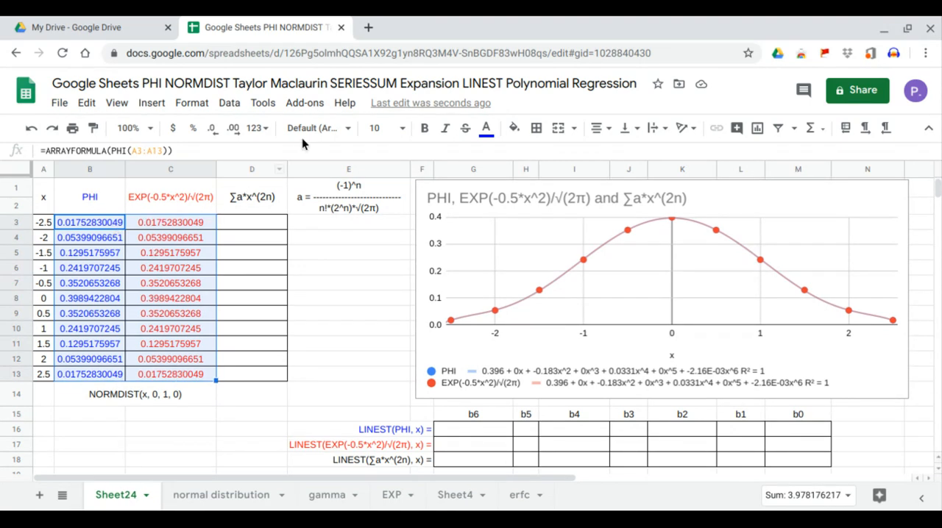
Move the chart aside to uncover the n column and enter the values 0 to 10 in F3:F13.
{"action": "left_click", "coordinate": [249, 209]}
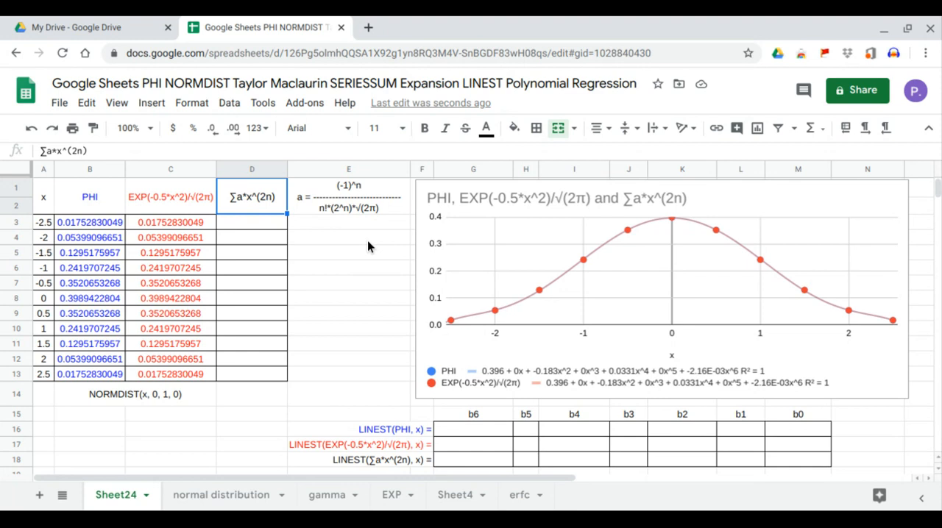
{"action": "left_click_drag", "start_coordinate": [473, 263], "coordinate": [526, 259]}
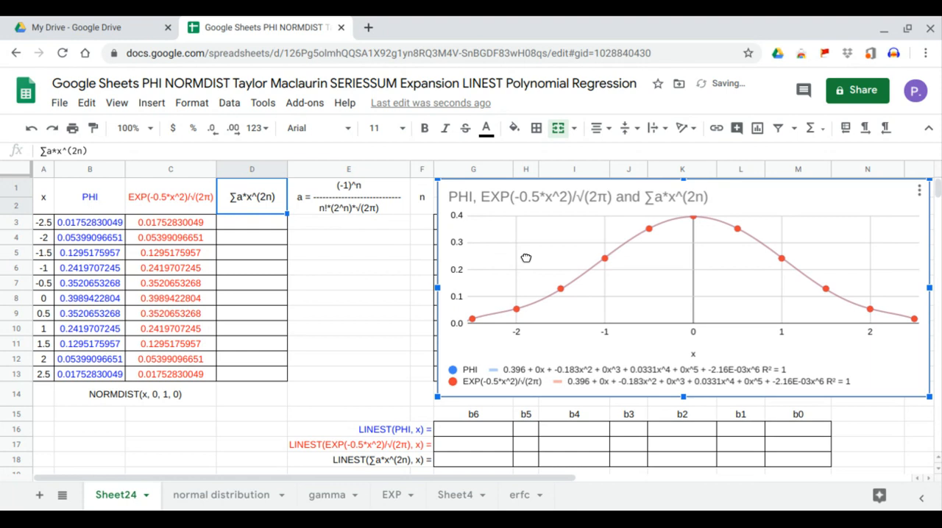
{"action": "left_click", "coordinate": [425, 228]}
{"action": "type", "text": "0"}
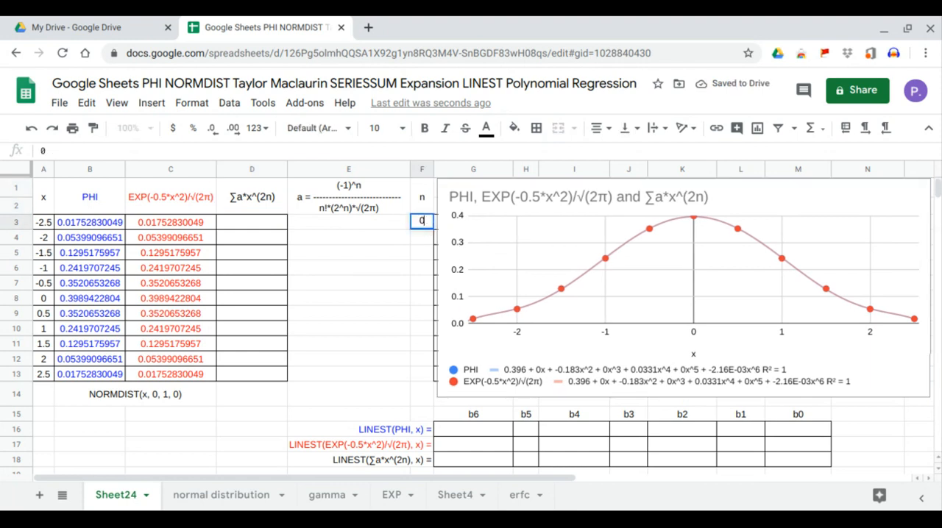
{"action": "key", "text": "Return"}
{"action": "type", "text": "1"}
{"action": "key", "text": "Return"}
{"action": "type", "text": "2"}
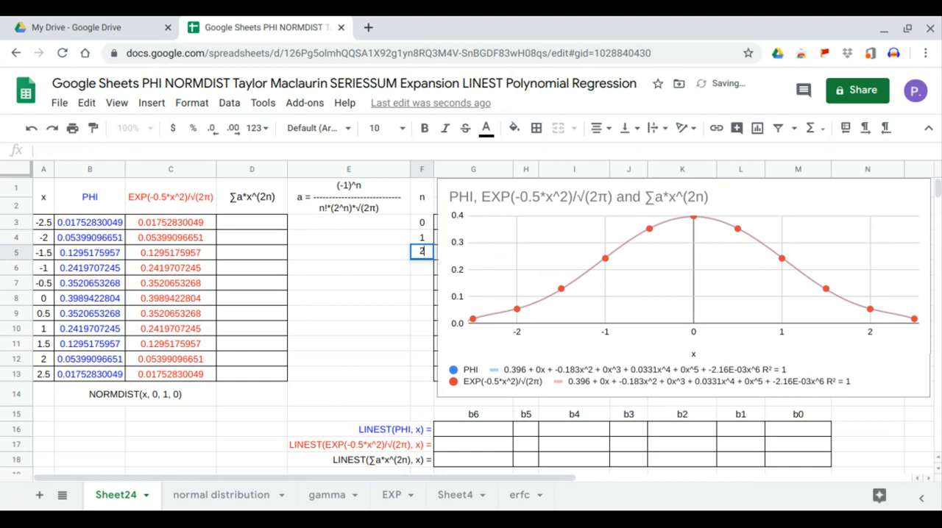
{"action": "key", "text": "Return"}
{"action": "type", "text": "3"}
{"action": "key", "text": "Return"}
{"action": "type", "text": "4"}
{"action": "key", "text": "Return"}
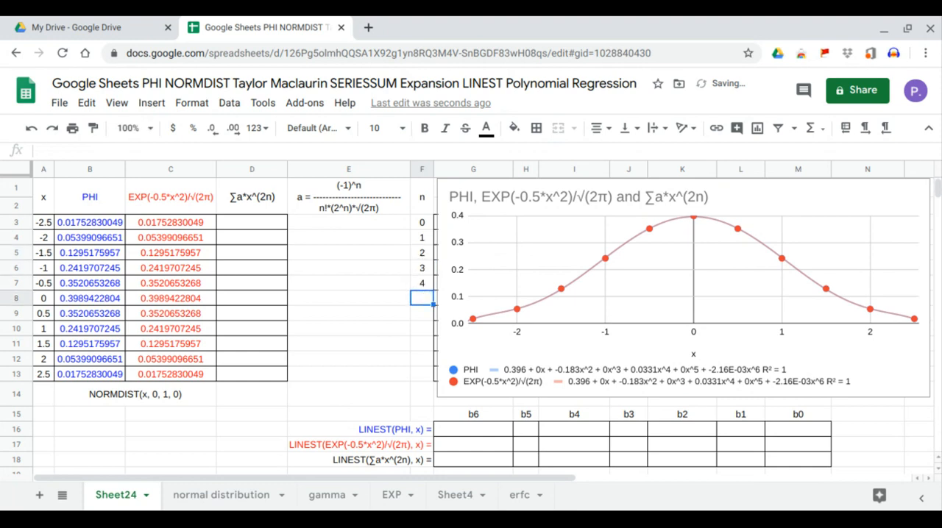
{"action": "left_click_drag", "start_coordinate": [423, 222], "coordinate": [436, 379]}
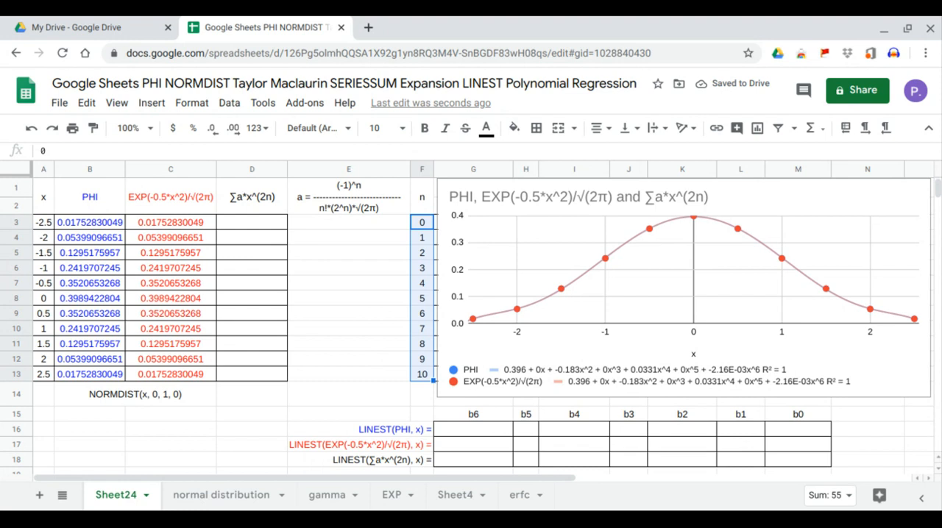
Enter =ARRAYFORMULA(SERIESSUM(A3:A13,0,2,E3:E13)) in D3 to fill the series expansion column.
{"action": "left_click", "coordinate": [253, 228]}
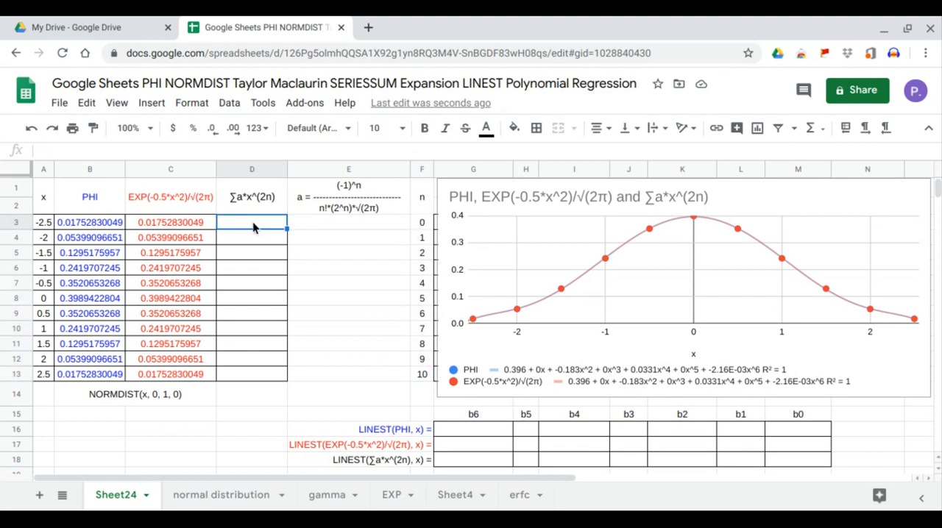
{"action": "type", "text": "="}
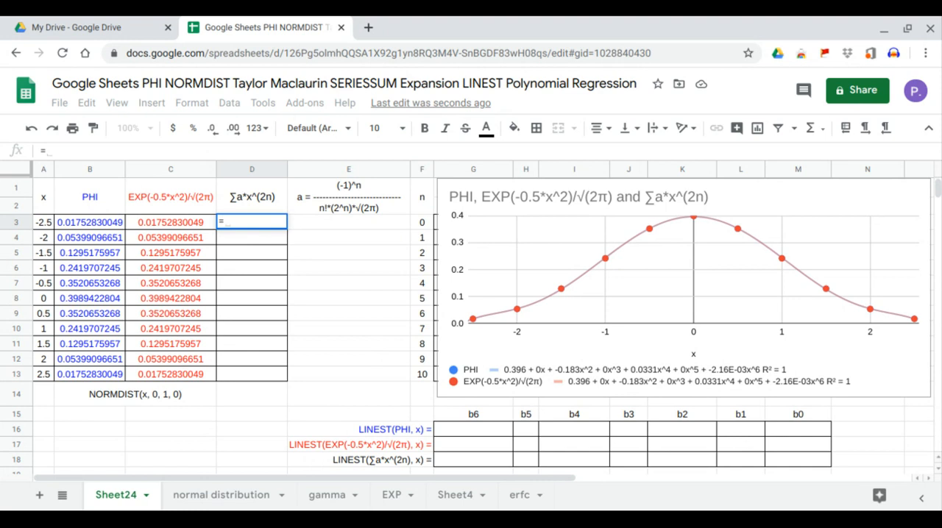
{"action": "type", "text": "ar"}
{"action": "key", "text": "Down"}
{"action": "key", "text": "Tab"}
{"action": "type", "text": "seri"}
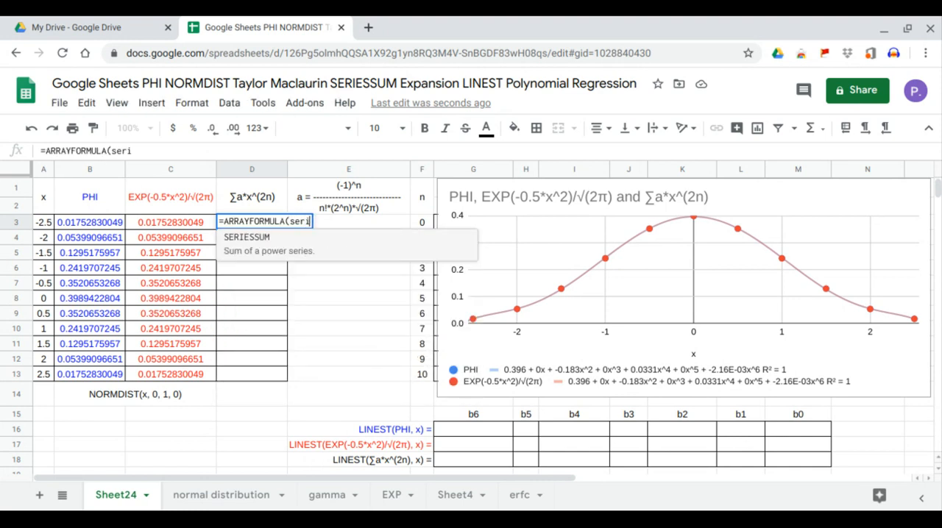
{"action": "key", "text": "Tab"}
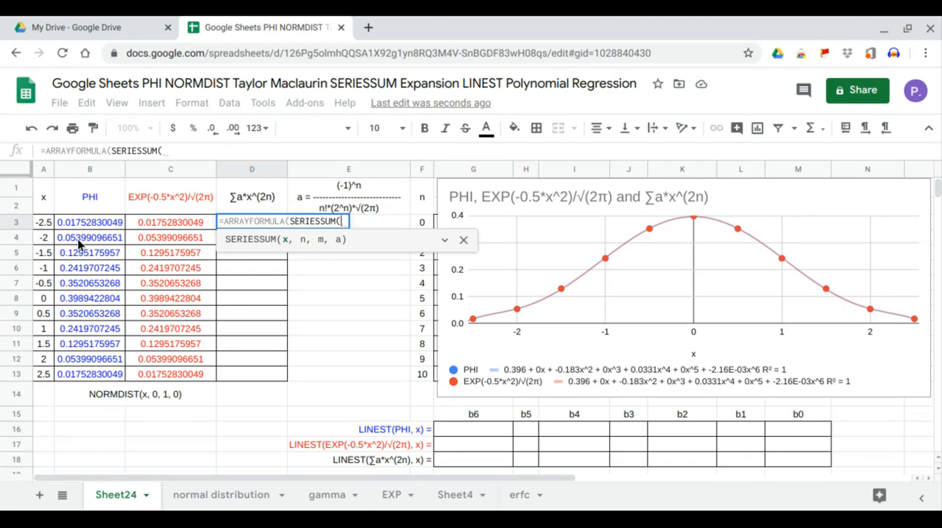
{"action": "left_click_drag", "start_coordinate": [44, 222], "coordinate": [40, 372]}
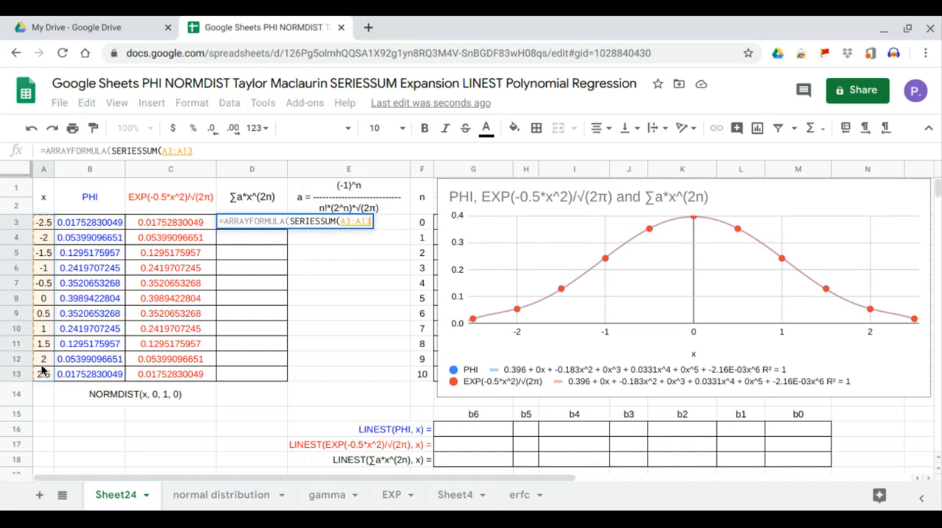
{"action": "type", "text": ",0"}
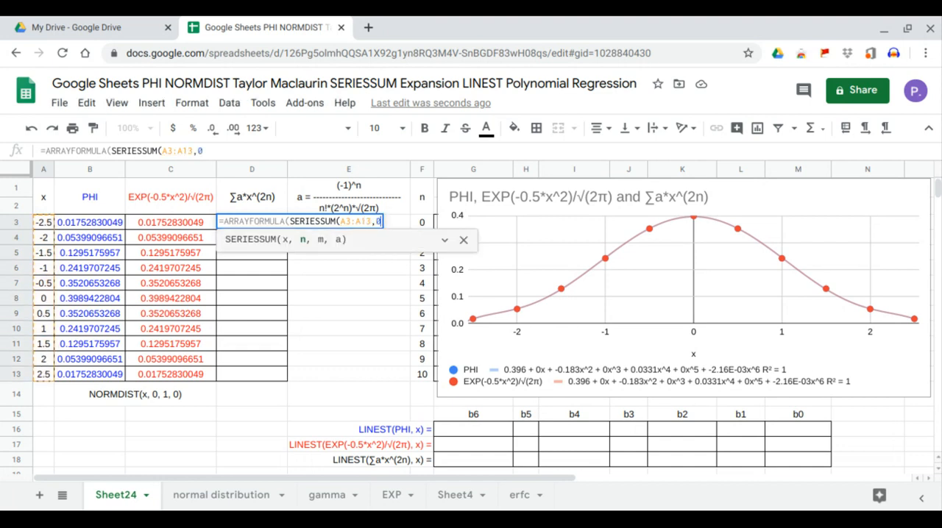
{"action": "type", "text": ","}
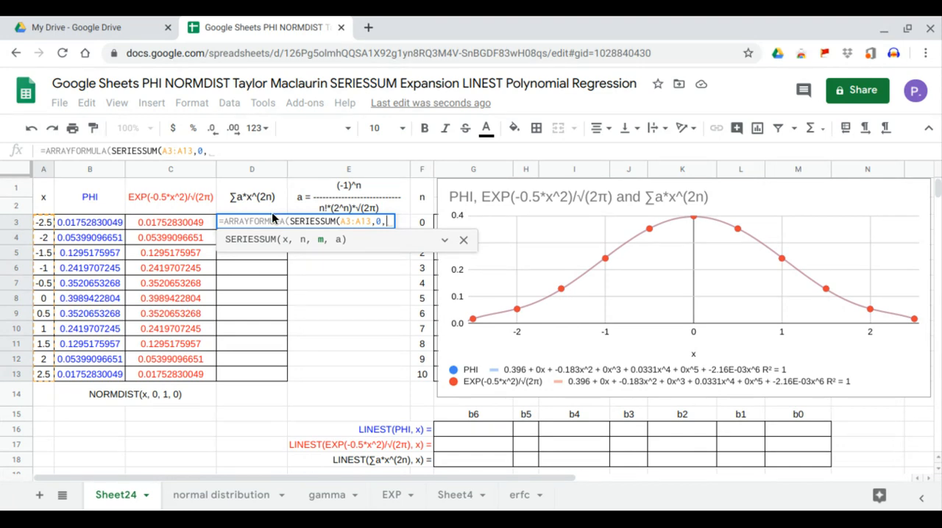
{"action": "type", "text": "2,"}
{"action": "left_click_drag", "start_coordinate": [383, 371], "coordinate": [382, 227]}
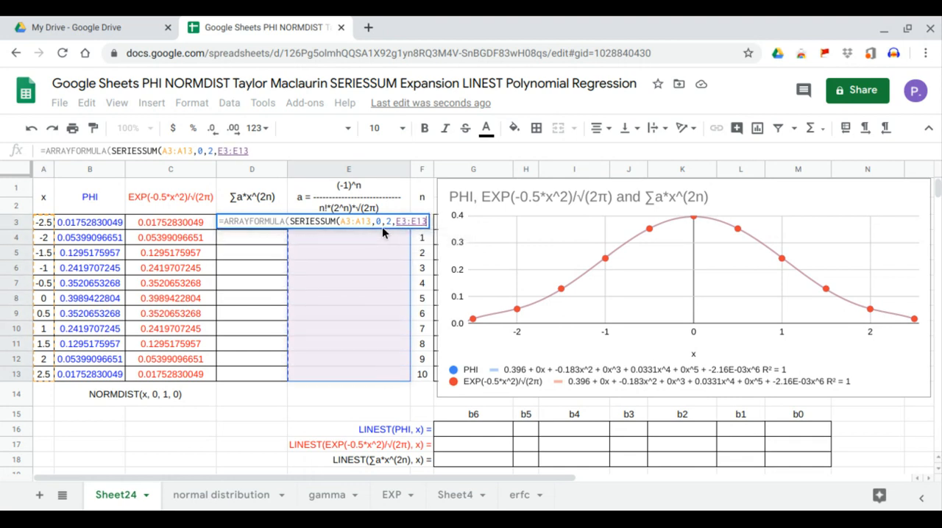
{"action": "key", "text": "Return"}
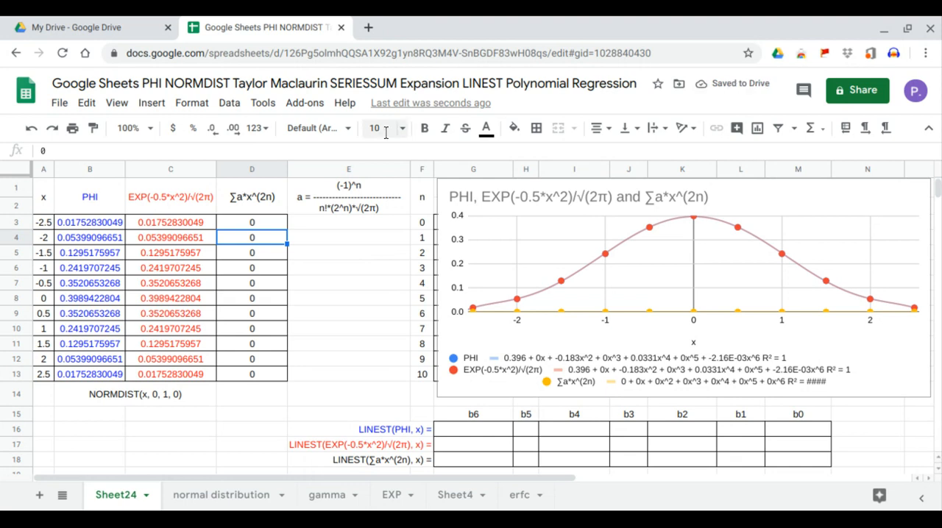
Enter =ARRAYFORMULA(-1^F3:F13) in E3 to fill the coefficient column with the alternating signs.
{"action": "left_click", "coordinate": [370, 228]}
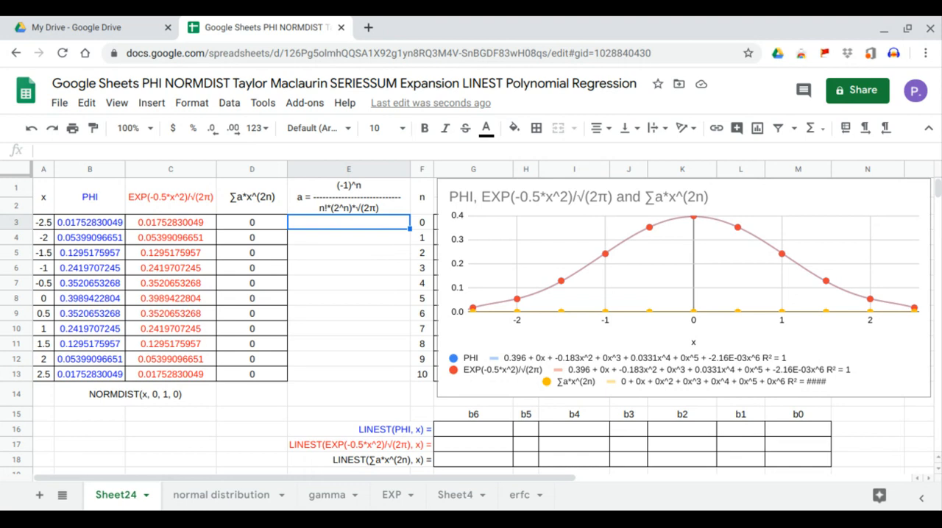
{"action": "type", "text": "=arr"}
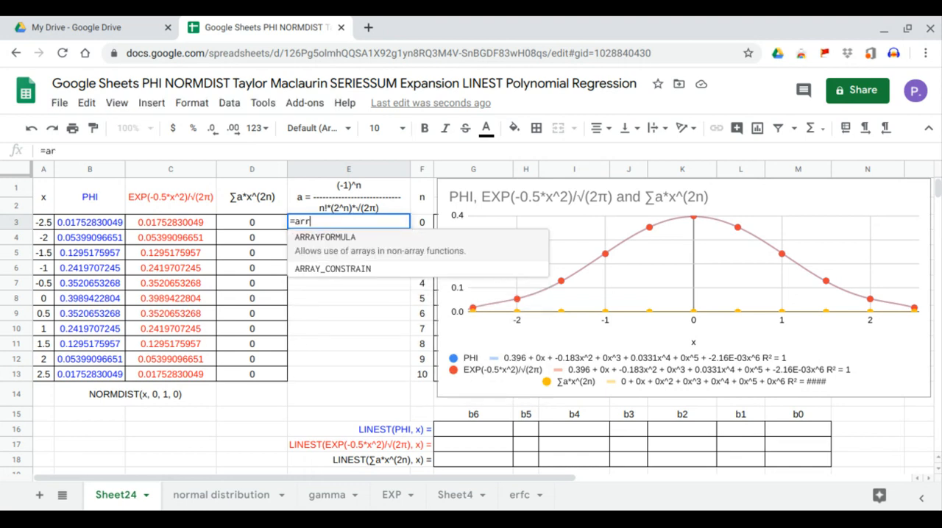
{"action": "key", "text": "Tab"}
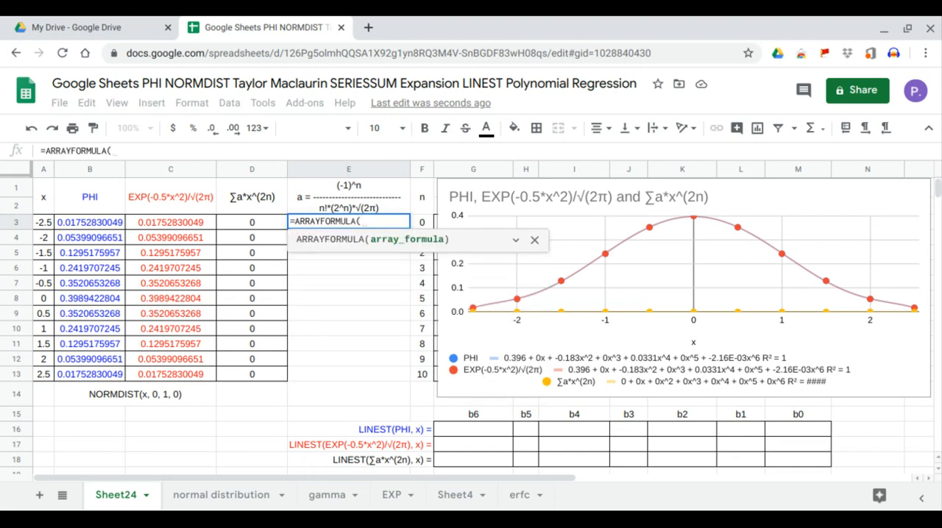
{"action": "type", "text": "-1^"}
{"action": "left_click_drag", "start_coordinate": [427, 377], "coordinate": [428, 247]}
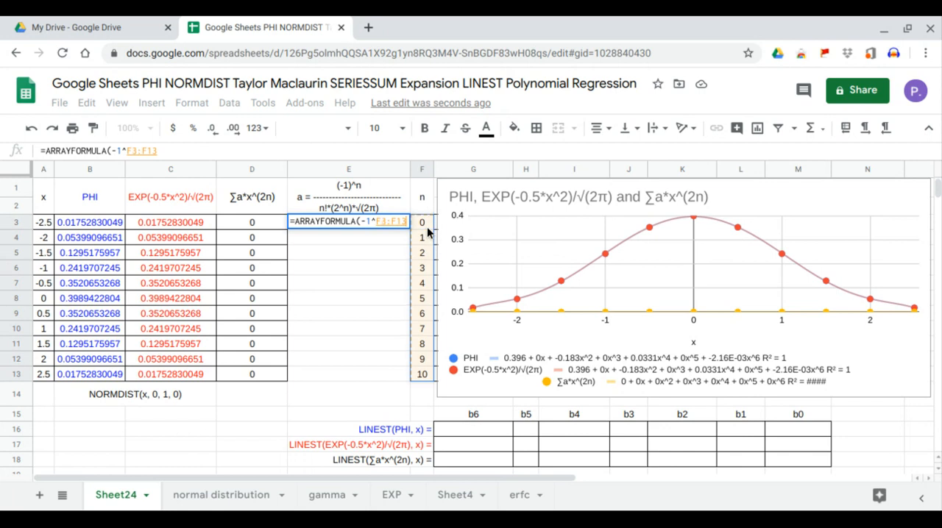
{"action": "key", "text": "Return"}
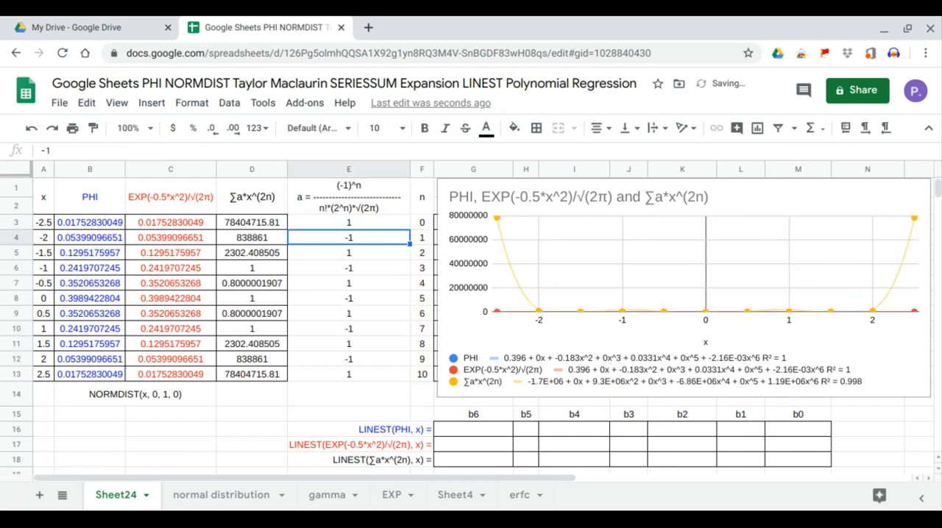
Divide the power term in E3's array formula by (FACT(F3:F13)) to add the factorial of n.
{"action": "left_click", "coordinate": [373, 219]}
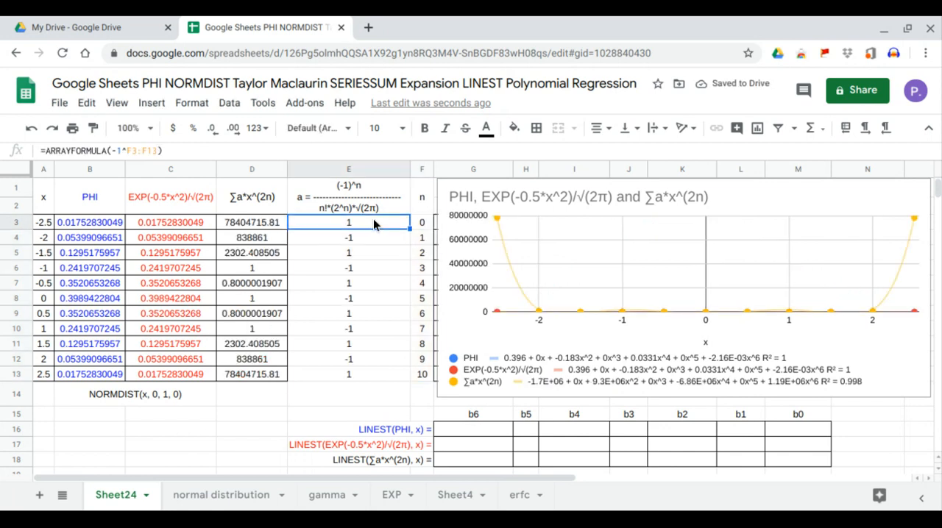
{"action": "left_click", "coordinate": [168, 151]}
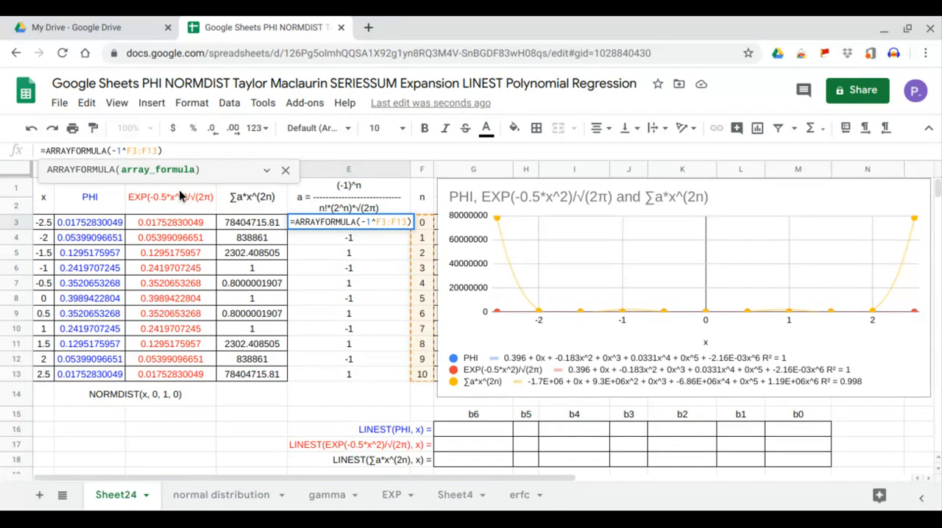
{"action": "type", "text": "/"}
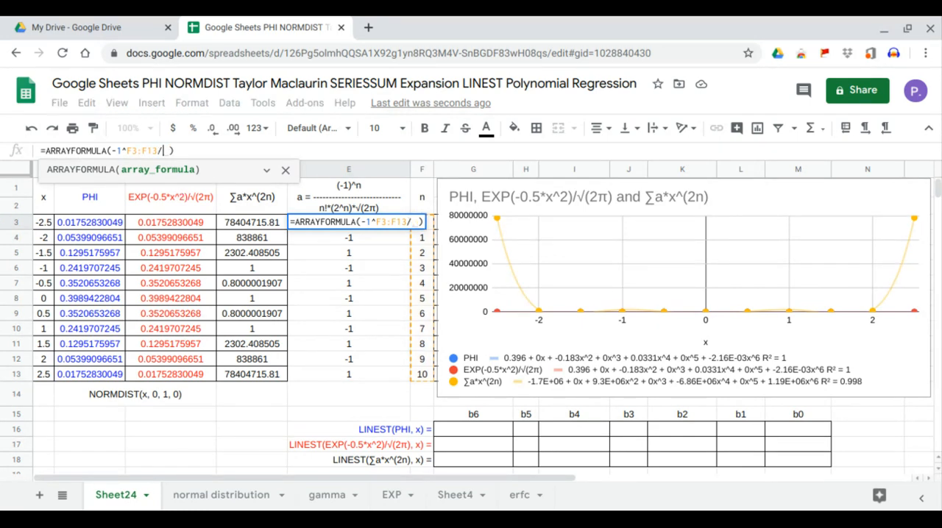
{"action": "type", "text": "("}
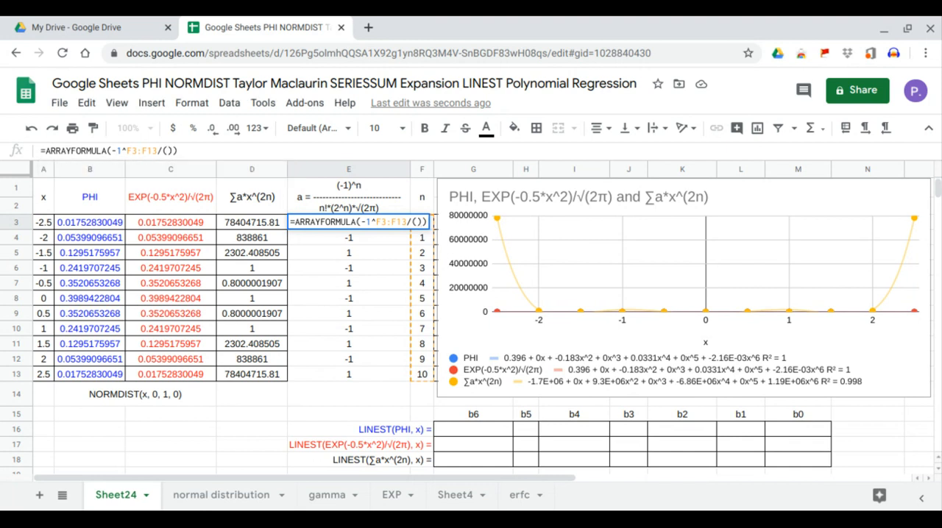
{"action": "type", "text": "FACT("}
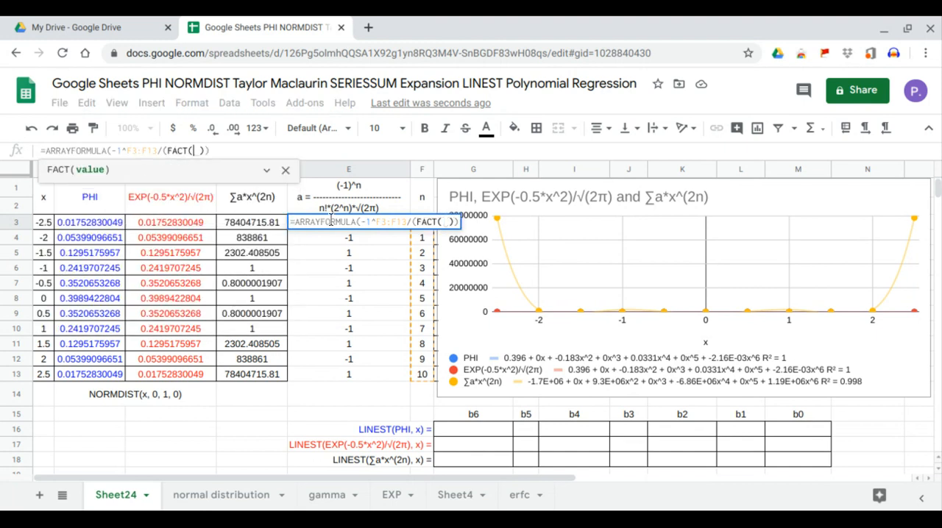
{"action": "left_click_drag", "start_coordinate": [422, 375], "coordinate": [426, 225]}
{"action": "key", "text": "Return"}
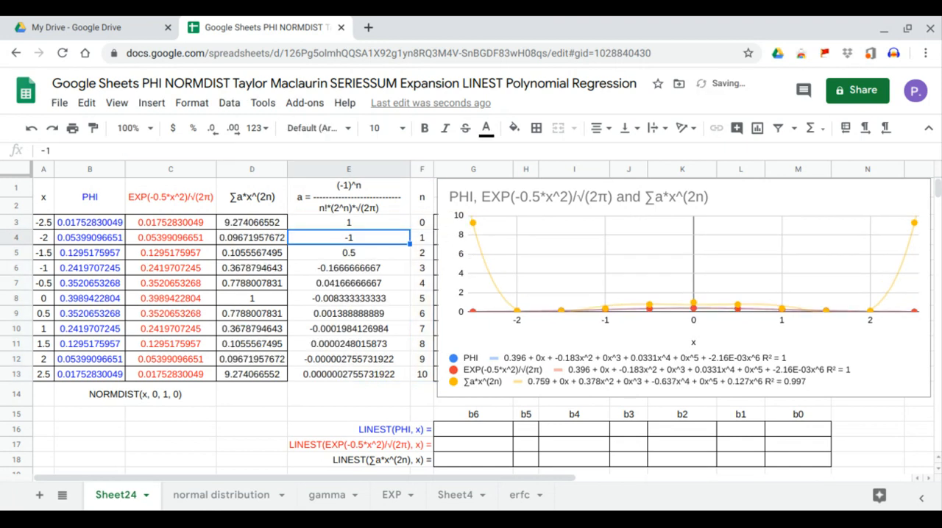
Multiply the factorial in E3's divisor by 2^F3:F13.
{"action": "left_click", "coordinate": [361, 228]}
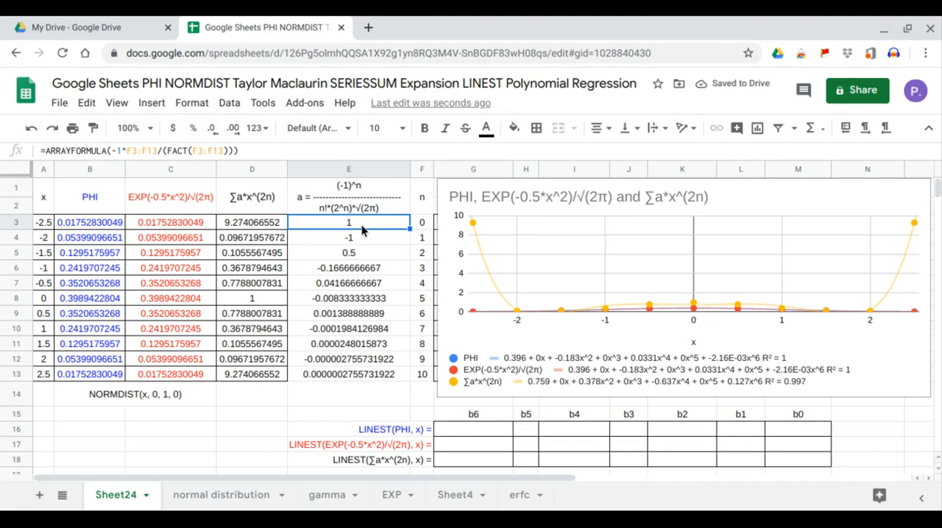
{"action": "left_click", "coordinate": [228, 152]}
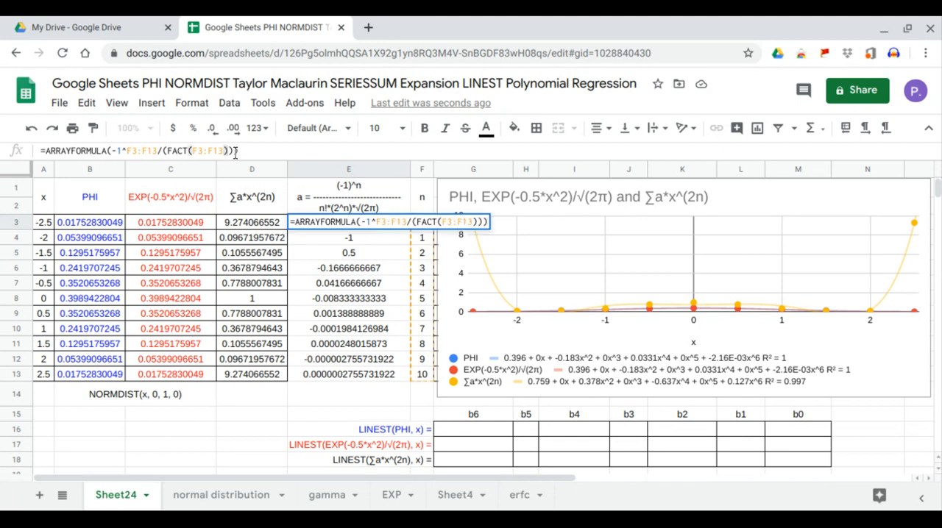
{"action": "left_click", "coordinate": [228, 150]}
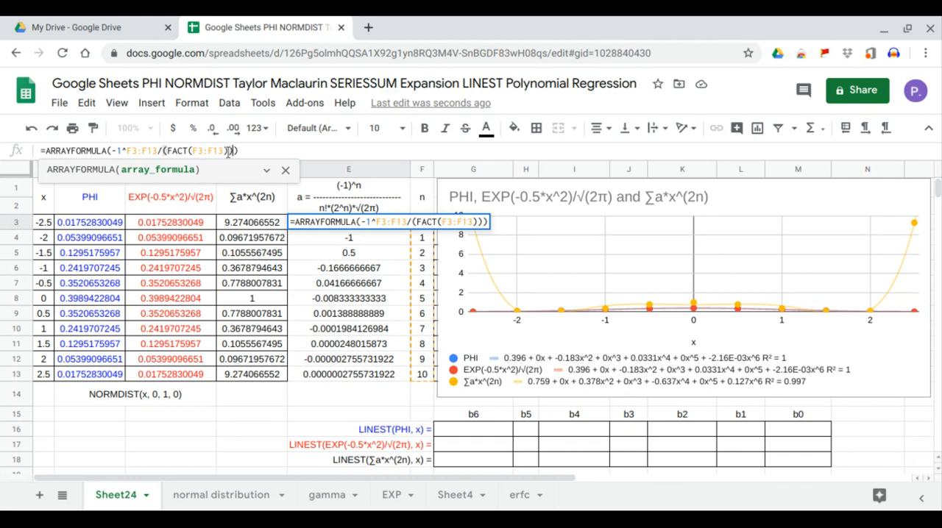
{"action": "key", "text": "Left"}
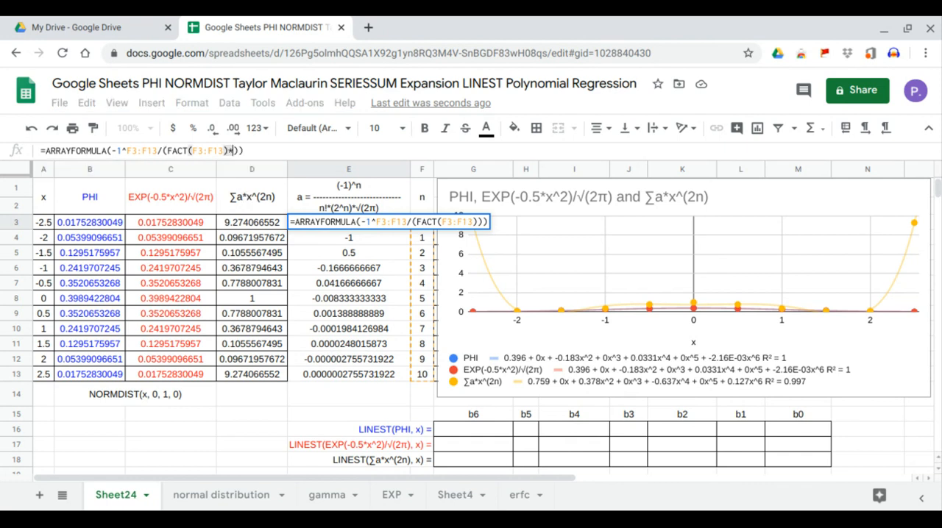
{"action": "type", "text": "*2"}
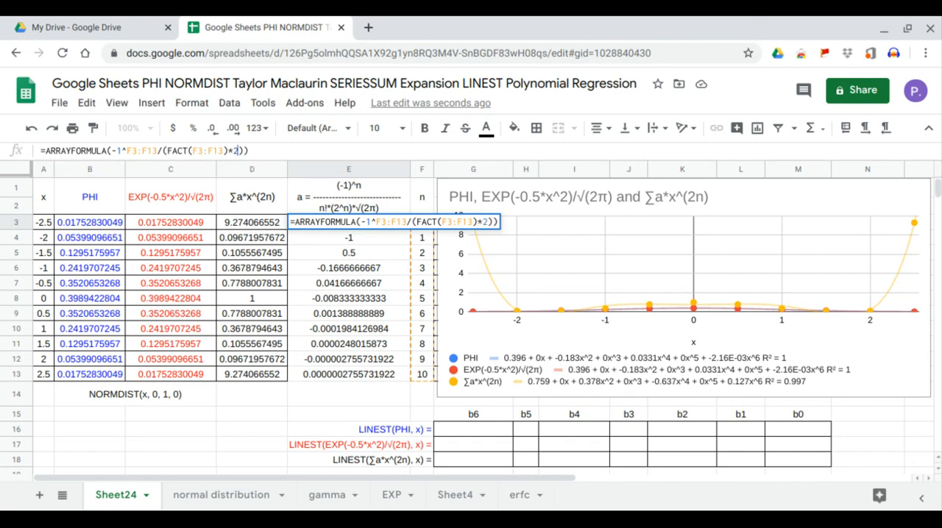
{"action": "type", "text": "^"}
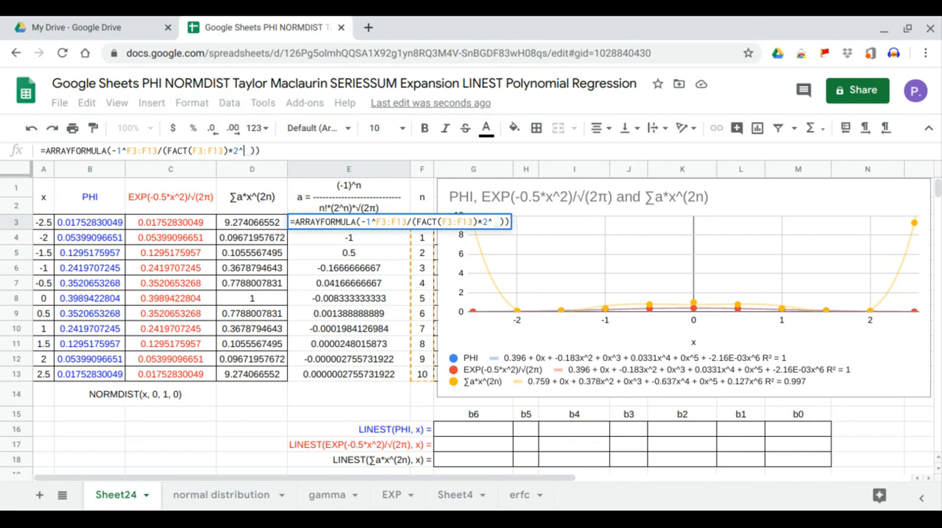
{"action": "left_click_drag", "start_coordinate": [418, 376], "coordinate": [413, 234]}
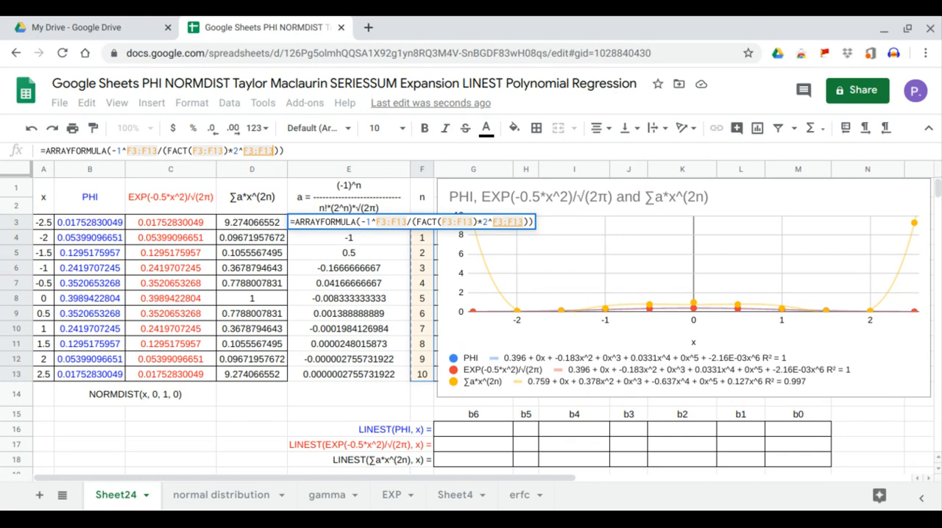
{"action": "key", "text": "Return"}
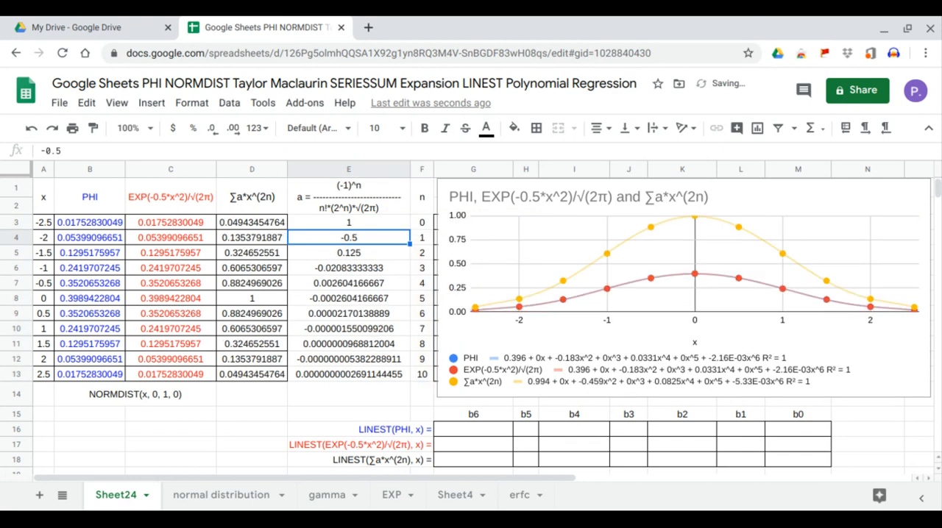
Extend the divisor in E3's formula with the factor *SQRT(pi()).
{"action": "left_click", "coordinate": [364, 223]}
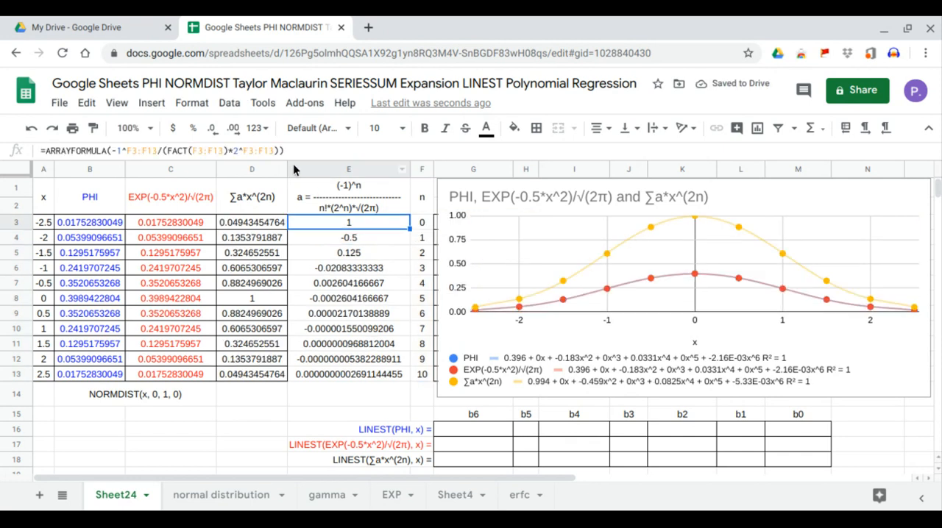
{"action": "left_click", "coordinate": [280, 151]}
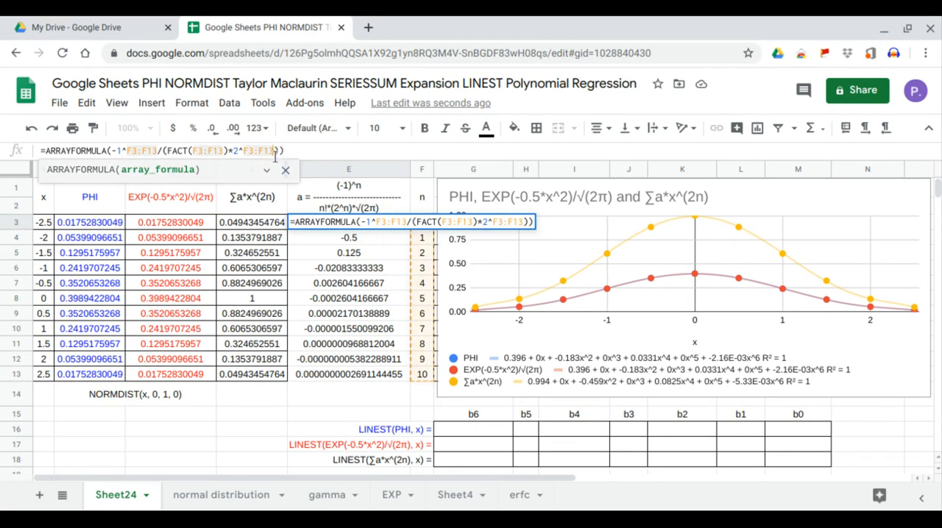
{"action": "left_click", "coordinate": [286, 170]}
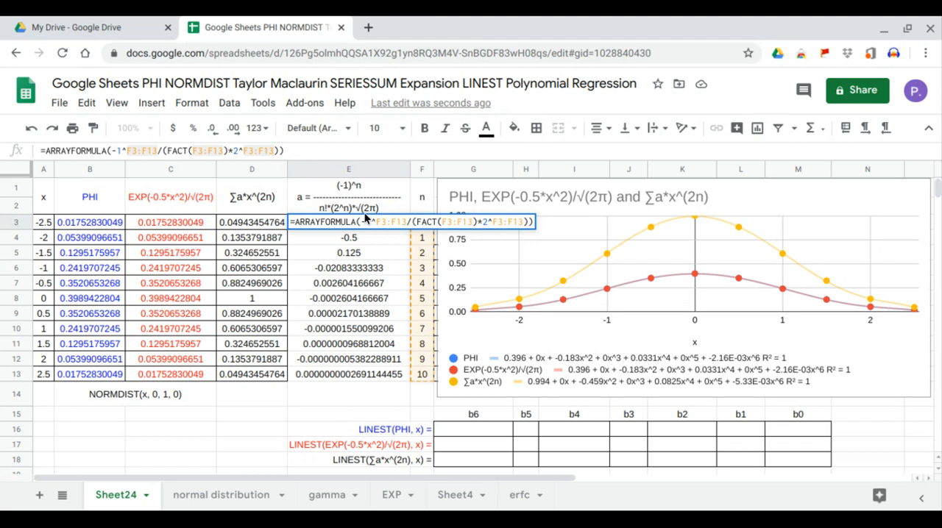
{"action": "type", "text": "*SQRT("}
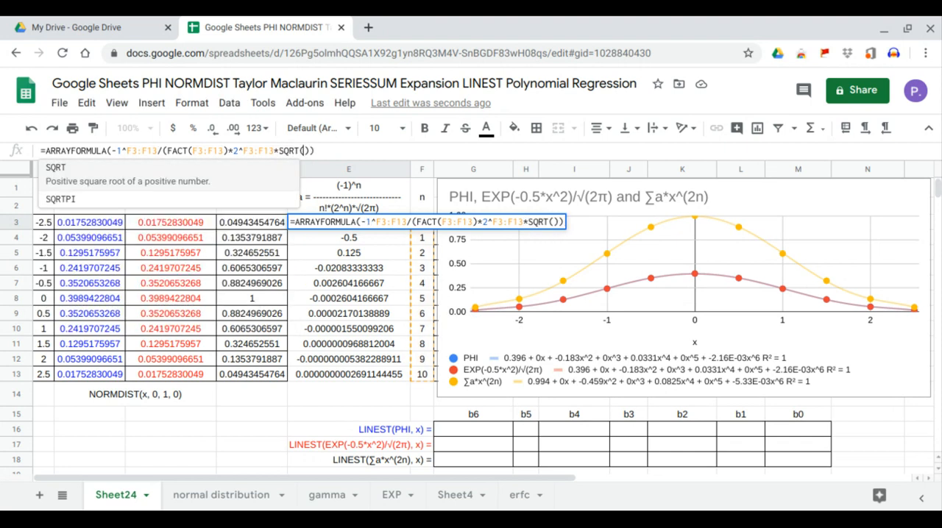
{"action": "type", "text": "pi"}
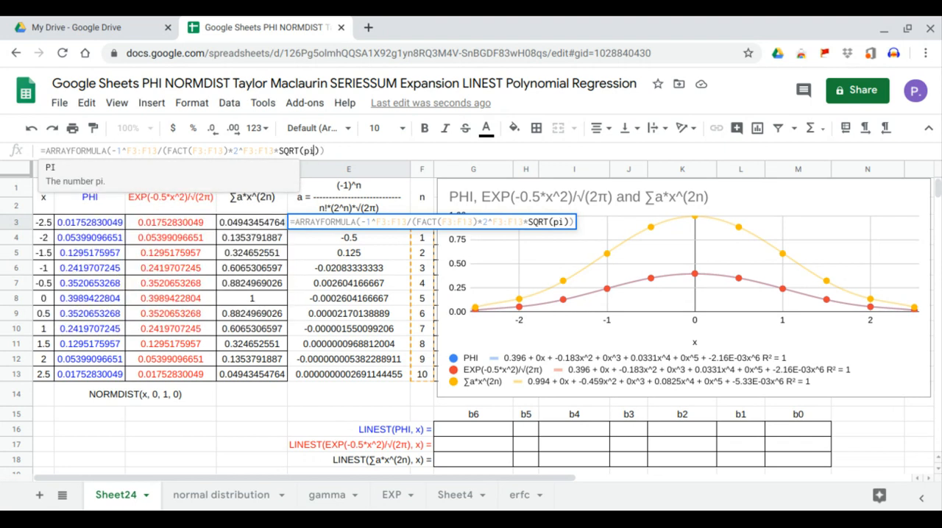
{"action": "type", "text": "()"}
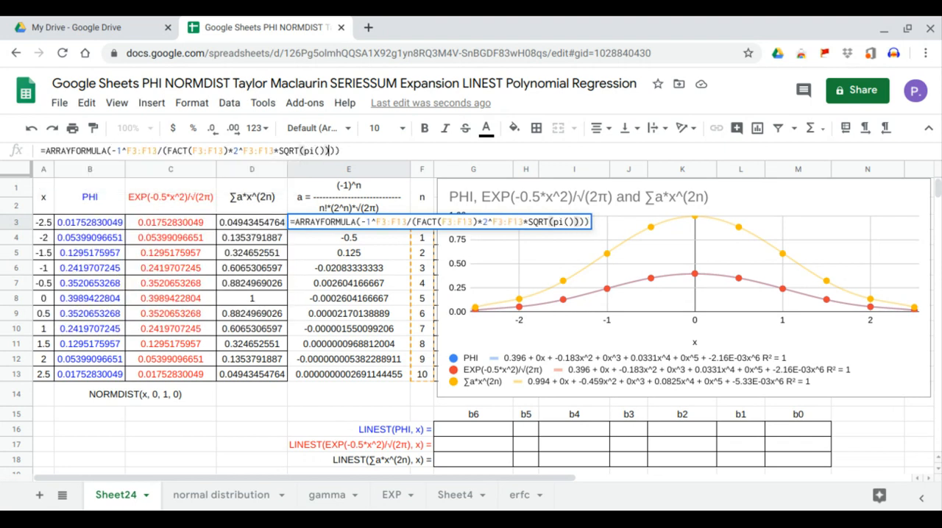
{"action": "key", "text": "Return"}
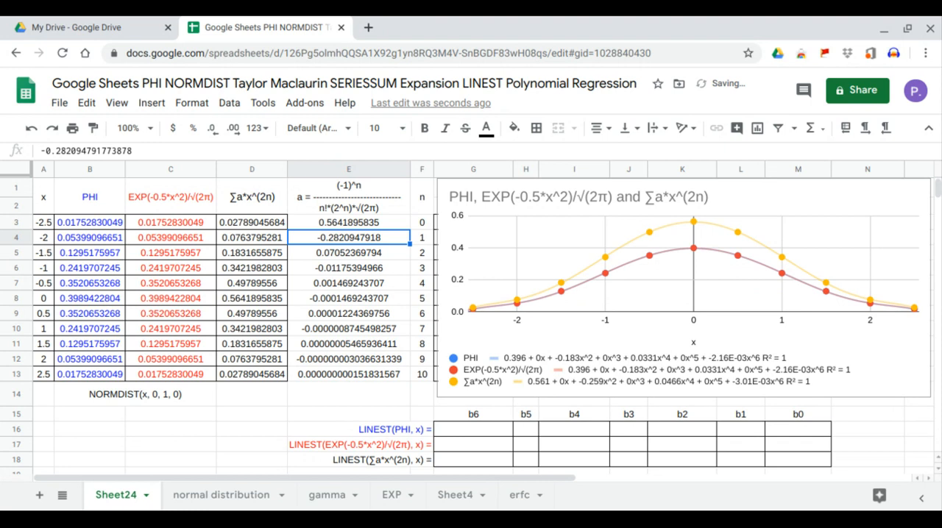
Change the square root in E3's formula to SQRT(2*pi()) and check the coefficients in E3, E4 and E5 against the chart's trendline equation.
{"action": "left_click", "coordinate": [360, 229]}
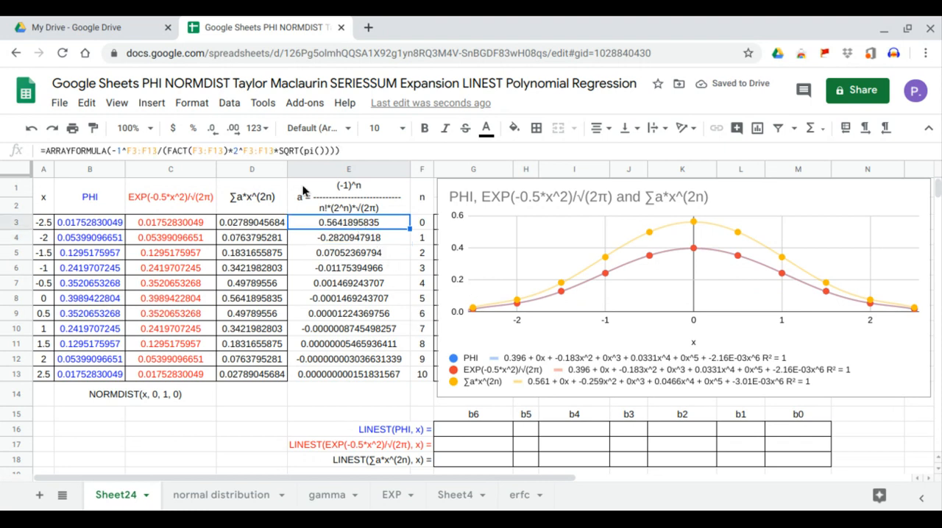
{"action": "key", "text": "F2"}
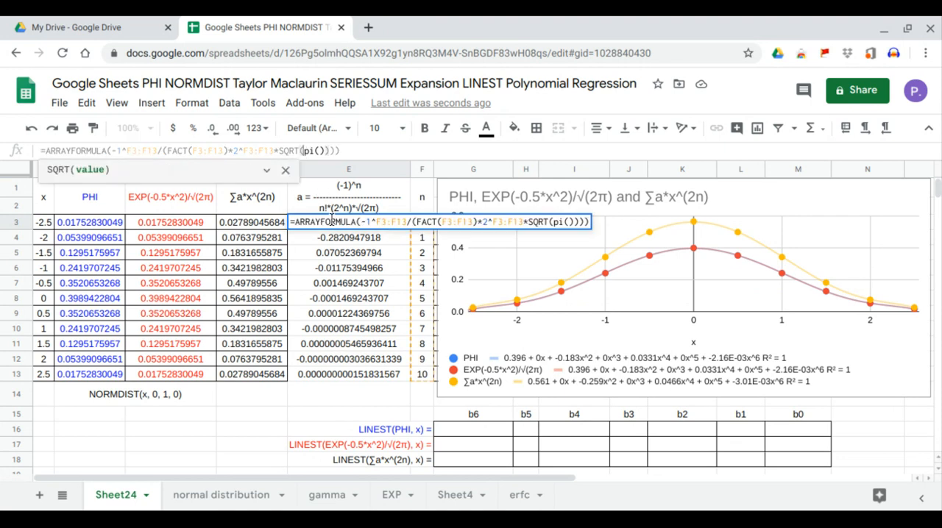
{"action": "left_click", "coordinate": [305, 150]}
{"action": "type", "text": "2*"}
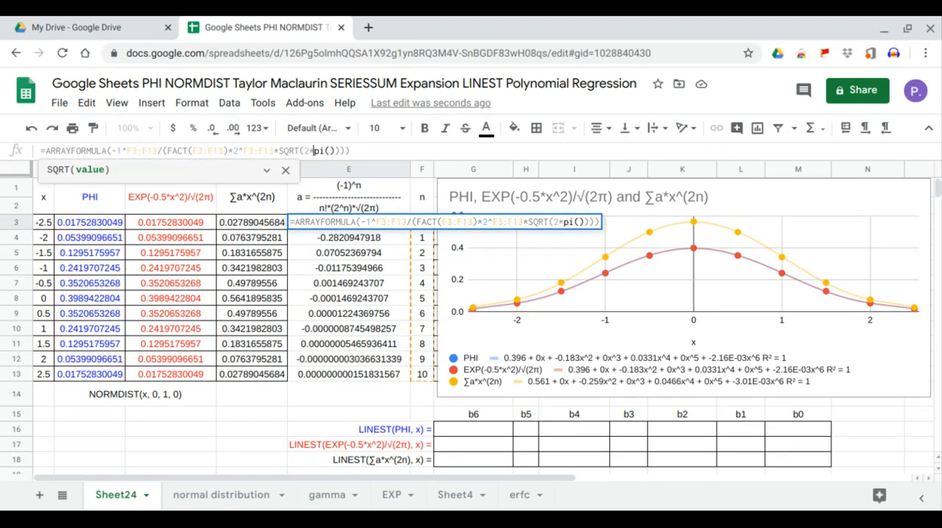
{"action": "key", "text": "Return"}
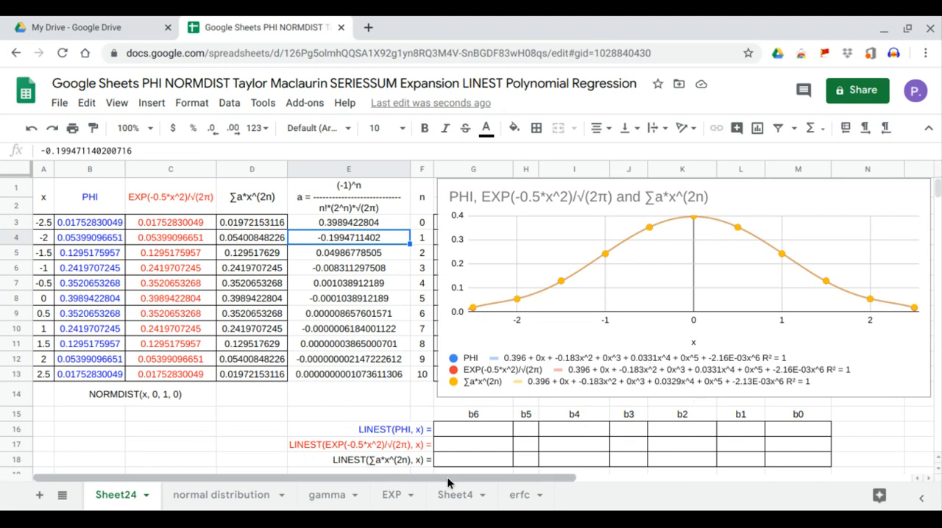
{"action": "left_click", "coordinate": [380, 223]}
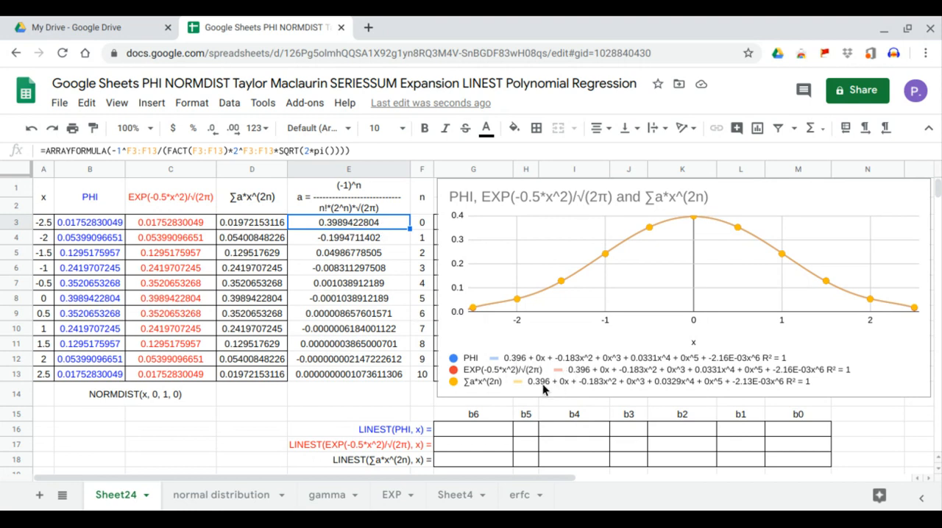
{"action": "left_click", "coordinate": [383, 237]}
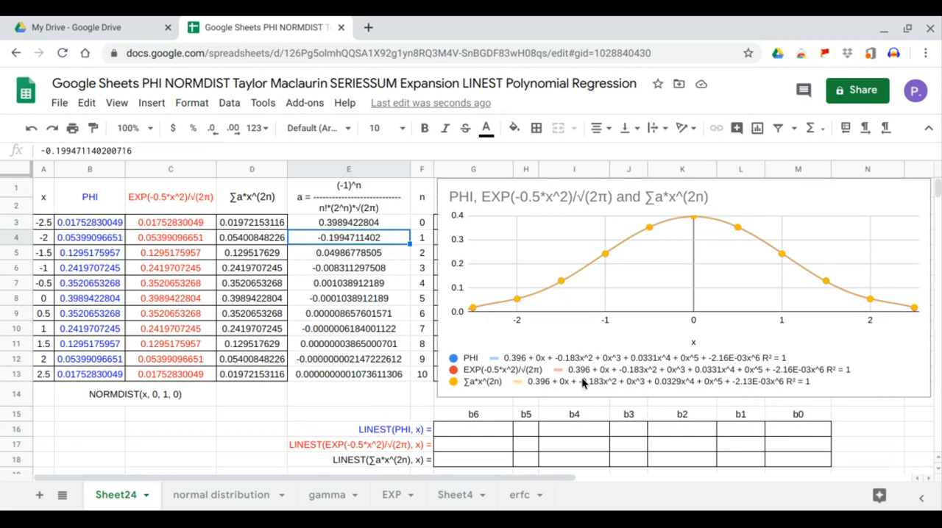
{"action": "left_click", "coordinate": [386, 254]}
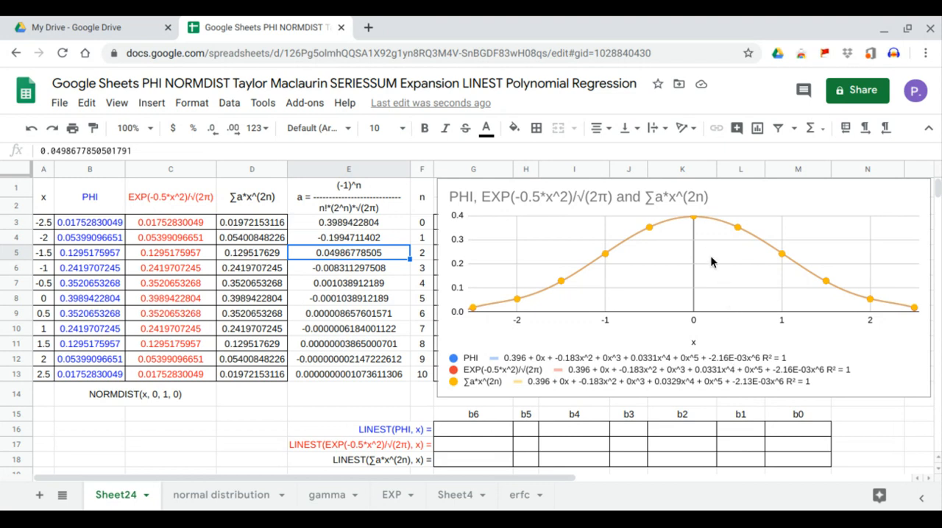
Move the chart aside to uncover the empty x^ table in columns G to M.
{"action": "left_click", "coordinate": [535, 251]}
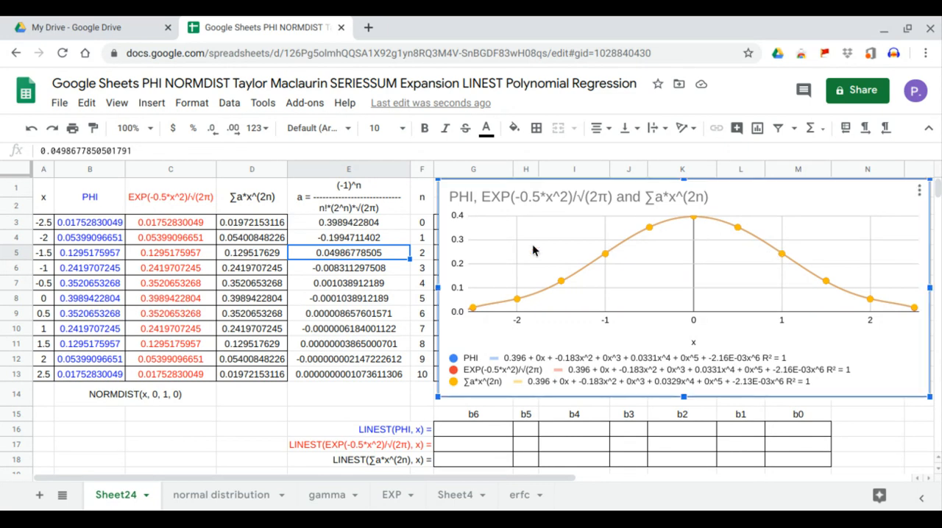
{"action": "left_click_drag", "start_coordinate": [558, 251], "coordinate": [891, 263]}
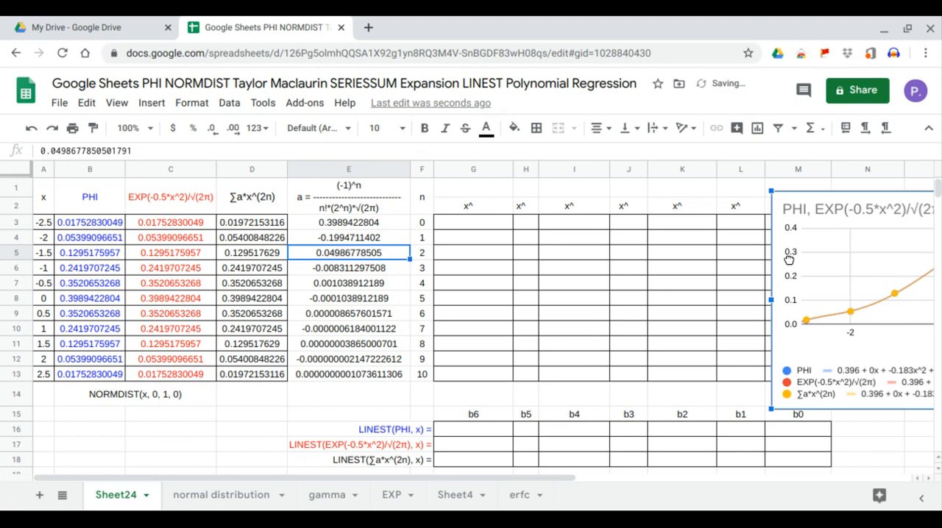
{"action": "left_click_drag", "start_coordinate": [789, 260], "coordinate": [873, 253]}
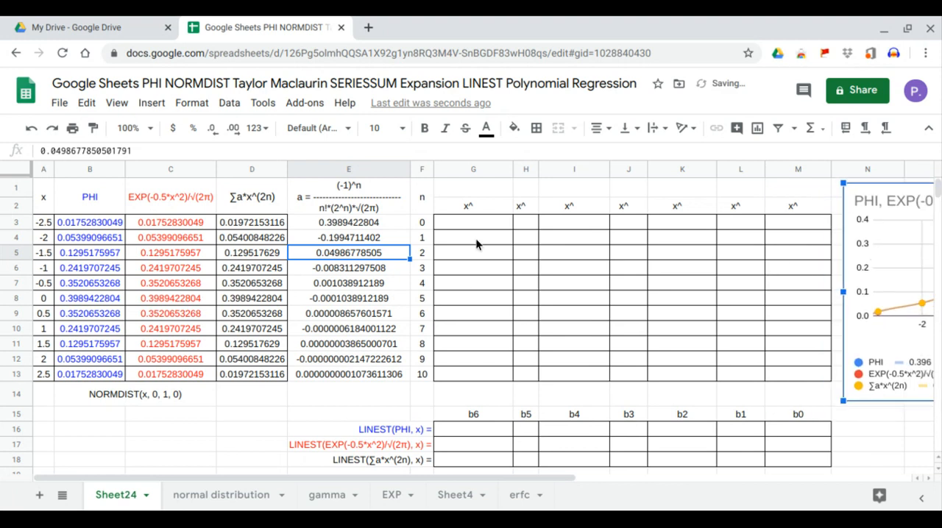
Fill the exponent row of the x^ table by entering =TRANSPOSE(F3:F13) in G1.
{"action": "left_click", "coordinate": [475, 195]}
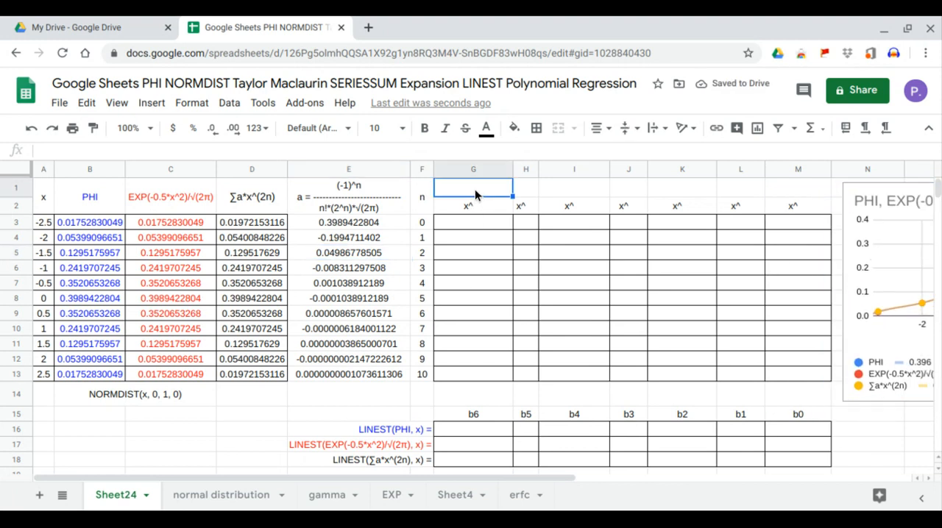
{"action": "type", "text": "="}
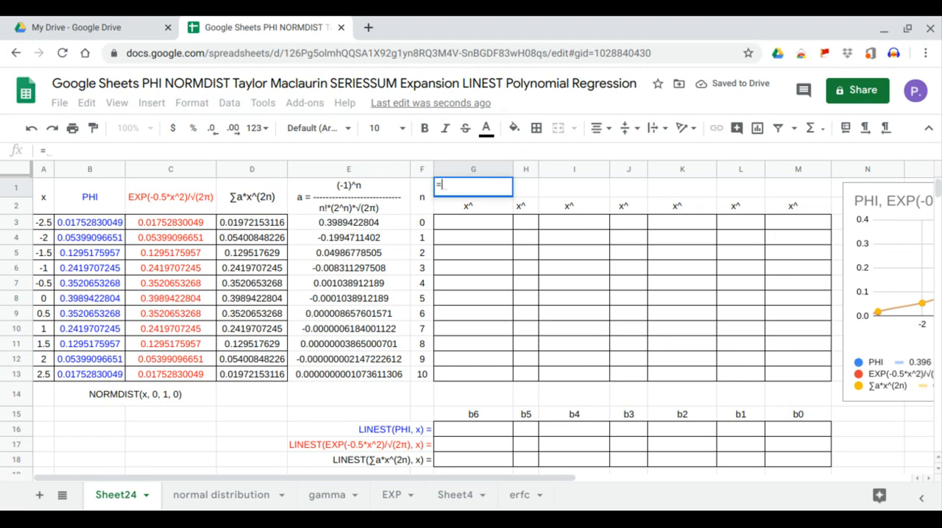
{"action": "type", "text": "TRANSPOSE("}
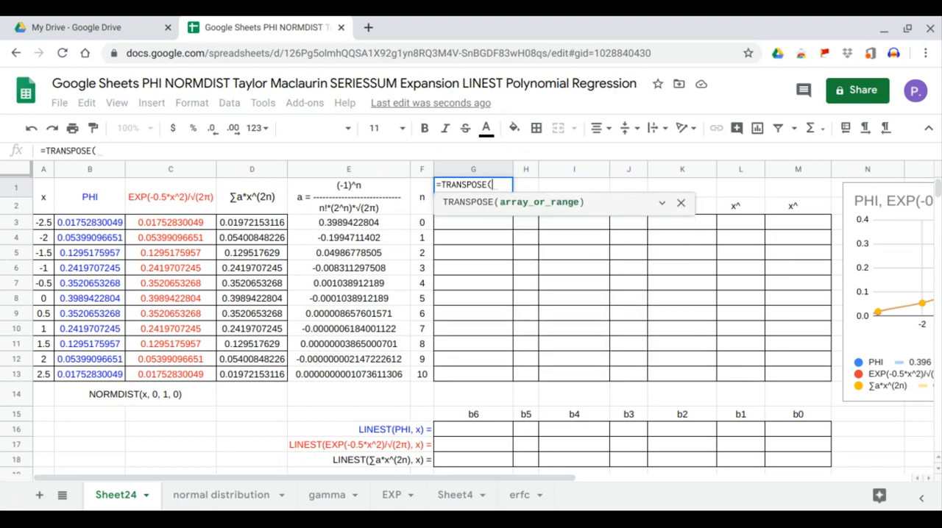
{"action": "left_click_drag", "start_coordinate": [424, 263], "coordinate": [422, 374]}
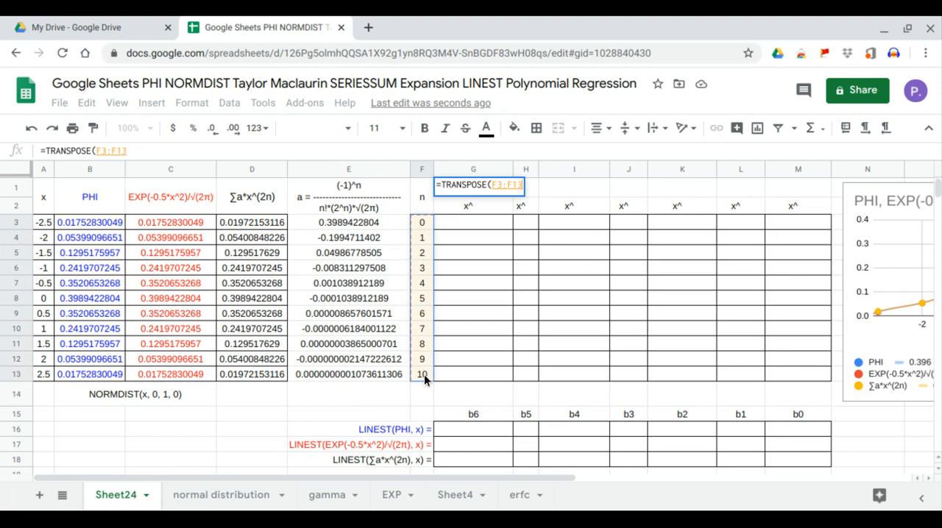
{"action": "key", "text": "Return"}
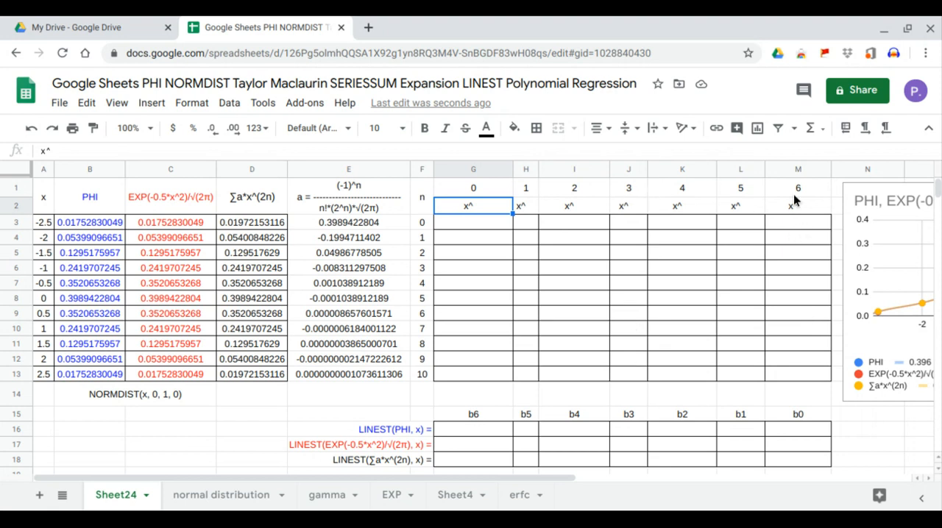
Compute the first power column by entering =ARRAYFORMULA(A3:A13^G1) in G3.
{"action": "left_click", "coordinate": [477, 228]}
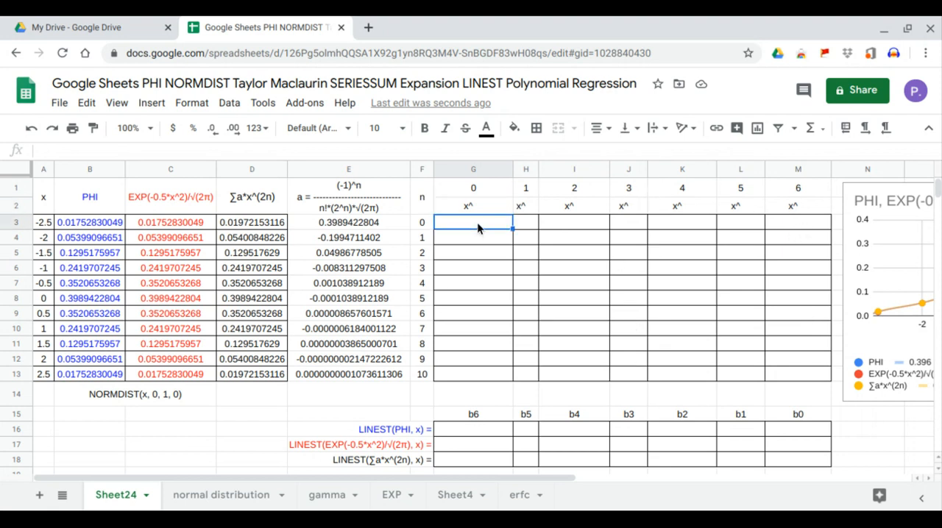
{"action": "type", "text": "=ARRAYFORMULA("}
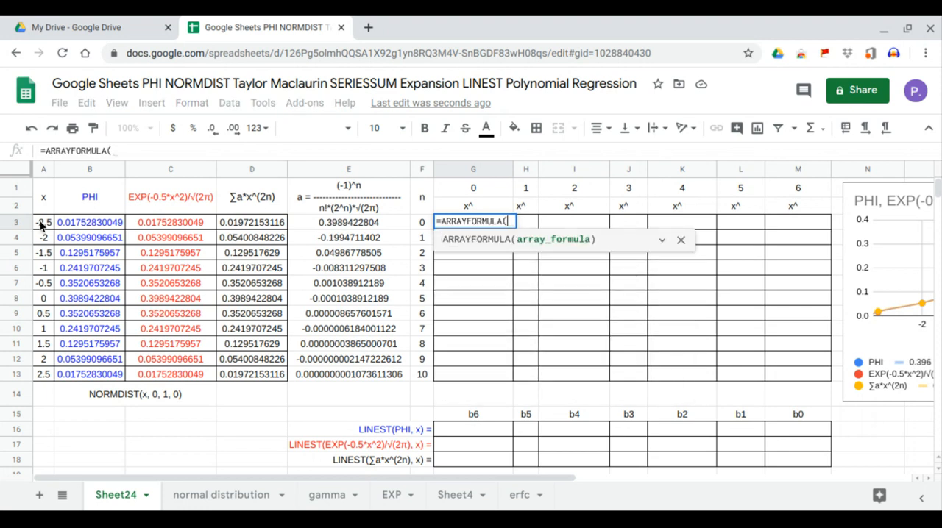
{"action": "left_click_drag", "start_coordinate": [41, 224], "coordinate": [39, 375]}
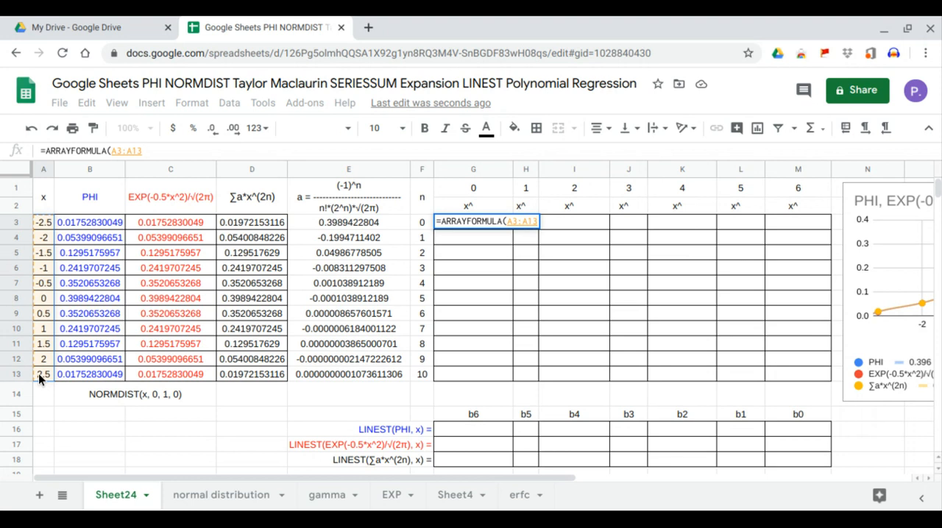
{"action": "type", "text": "^"}
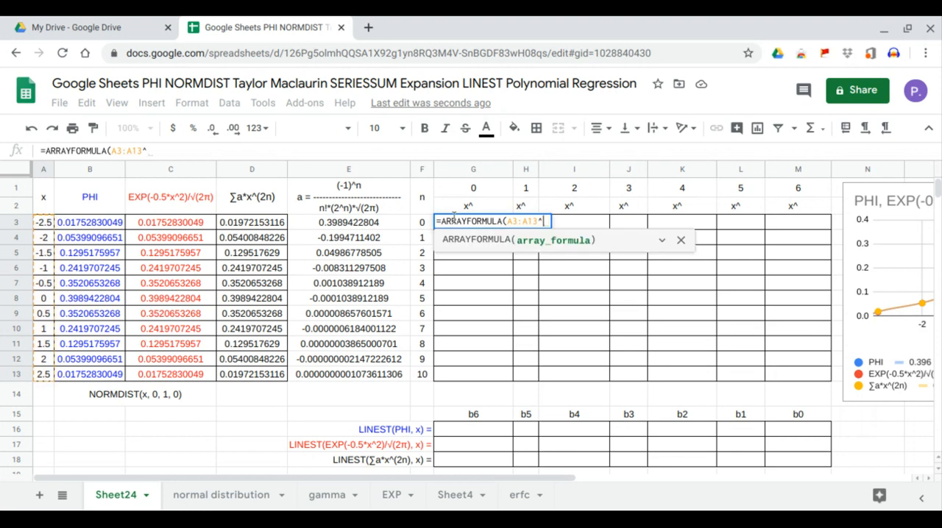
{"action": "left_click", "coordinate": [475, 188]}
{"action": "type", "text": ")"}
{"action": "key", "text": "Return"}
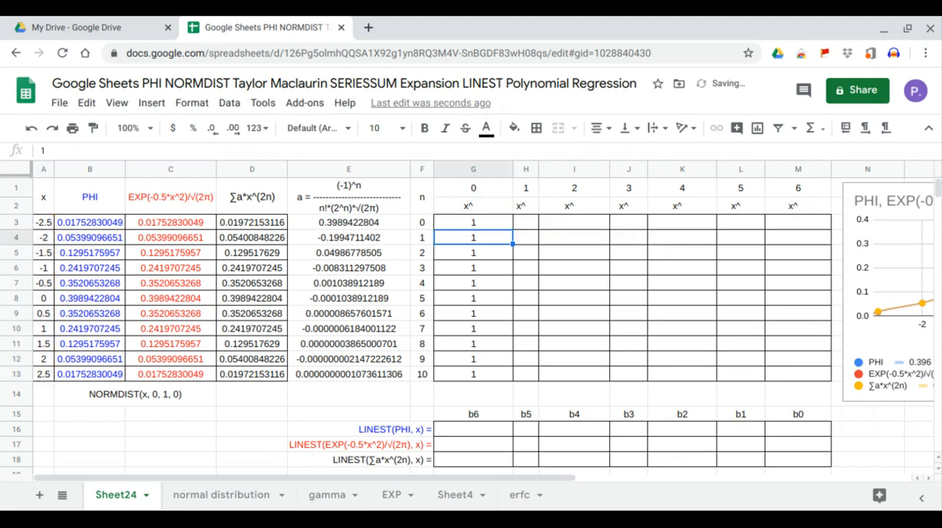
Lock the x column in G3's formula, making the range $A3:$A13.
{"action": "left_click", "coordinate": [488, 219]}
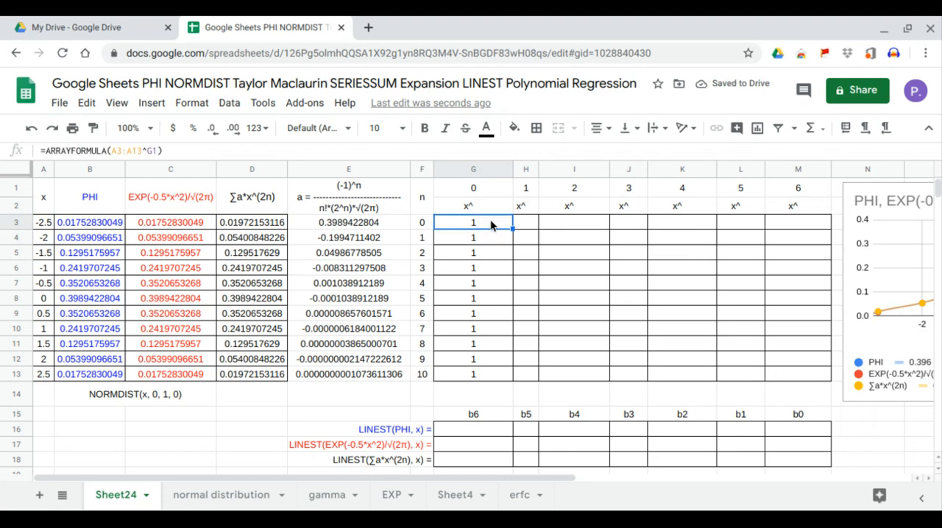
{"action": "left_click", "coordinate": [111, 150]}
{"action": "type", "text": "$"}
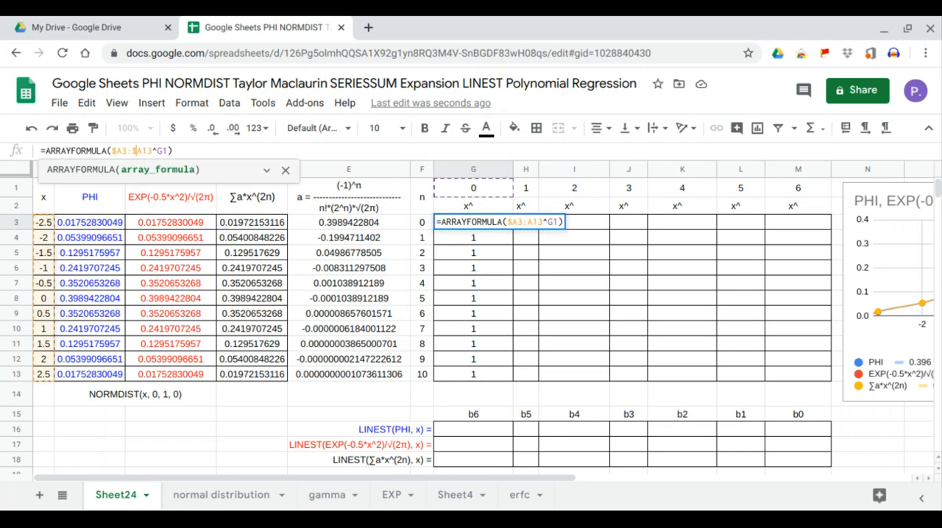
{"action": "left_click", "coordinate": [133, 150]}
{"action": "type", "text": "$"}
{"action": "key", "text": "Return"}
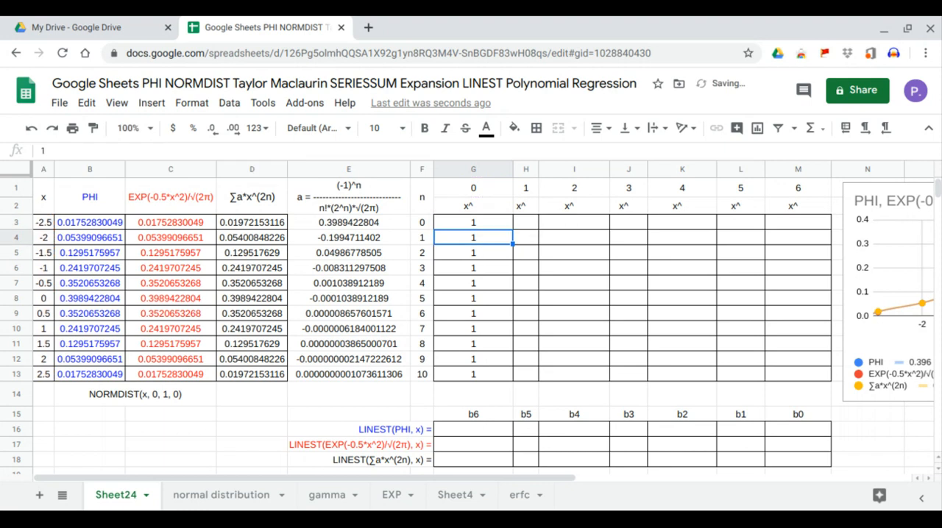
Fill G3's power formula across row 3 through M3 to complete the powers-of-x table.
{"action": "left_click", "coordinate": [491, 226]}
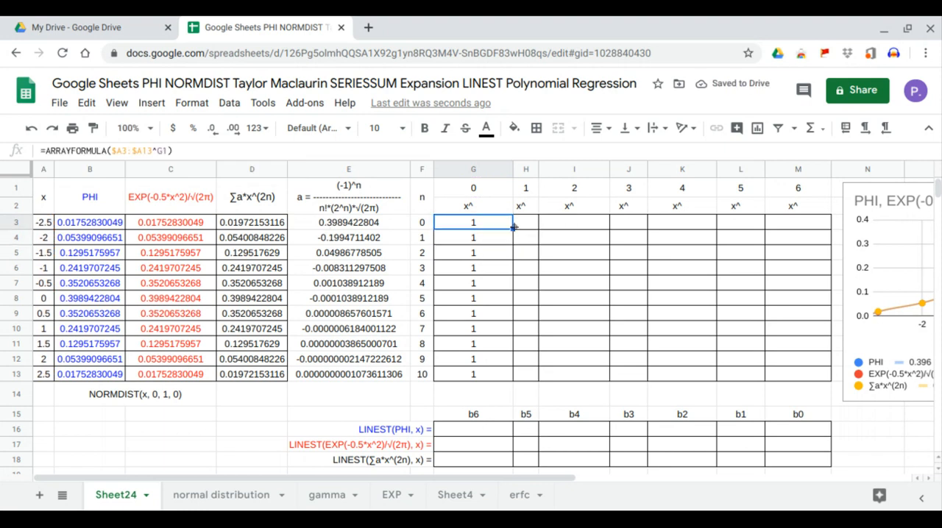
{"action": "left_click_drag", "start_coordinate": [514, 228], "coordinate": [537, 230]}
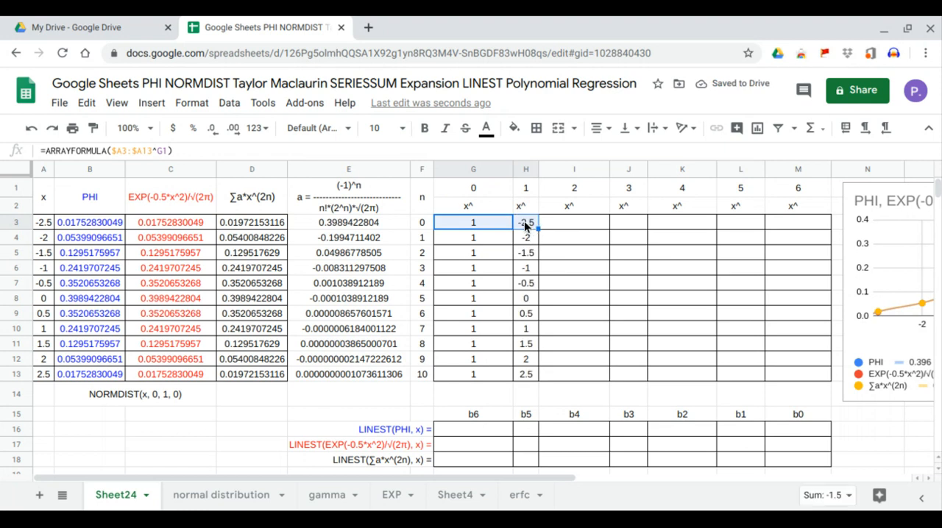
{"action": "left_click_drag", "start_coordinate": [526, 375], "coordinate": [525, 252]}
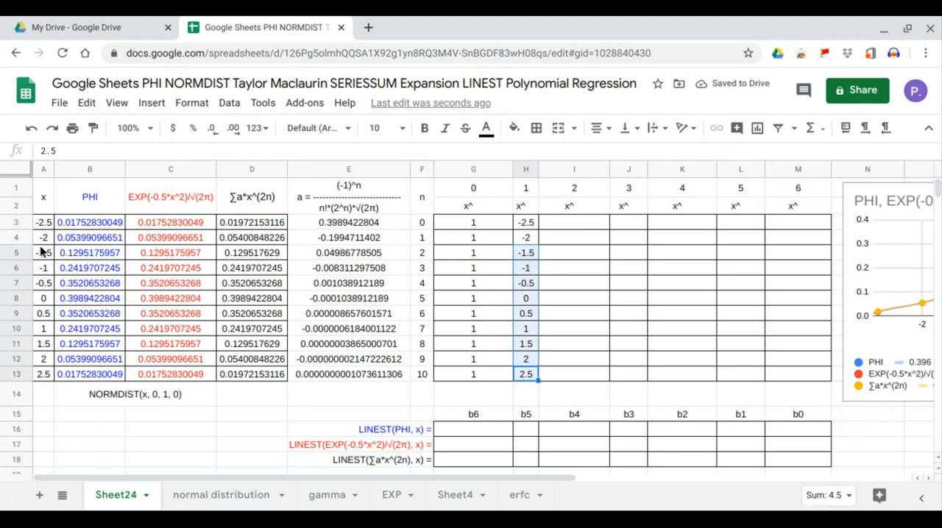
{"action": "left_click", "coordinate": [527, 223]}
{"action": "left_click_drag", "start_coordinate": [537, 229], "coordinate": [821, 232]}
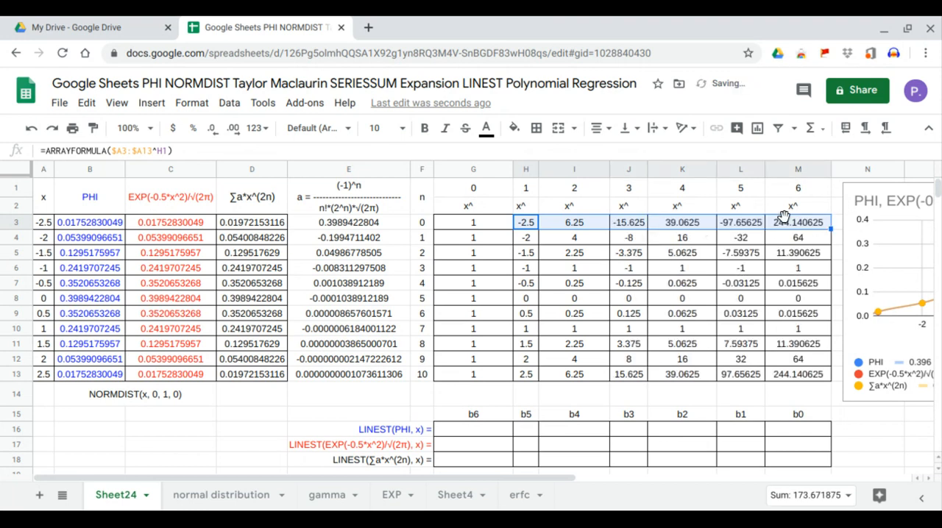
Enter =LINEST(B13,H3:M13) in G16 for the PHI coefficients.
{"action": "left_click", "coordinate": [472, 428]}
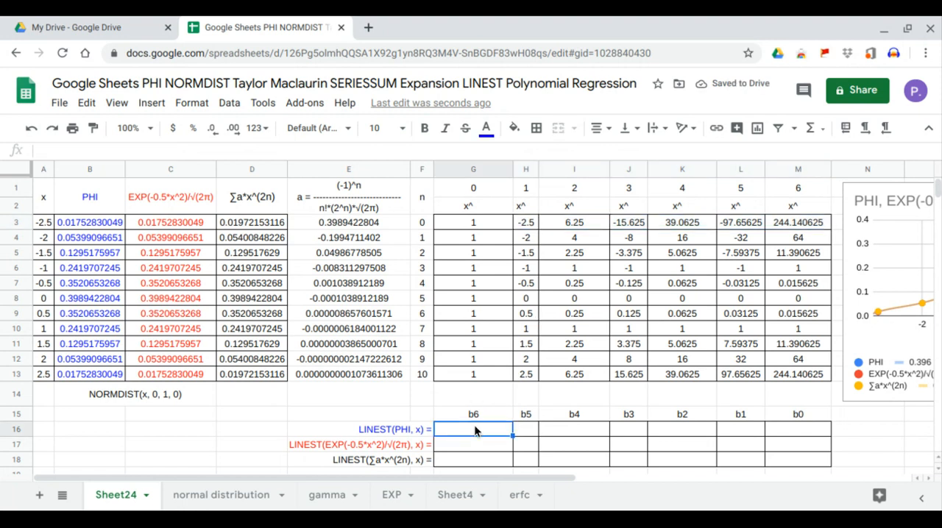
{"action": "type", "text": "="}
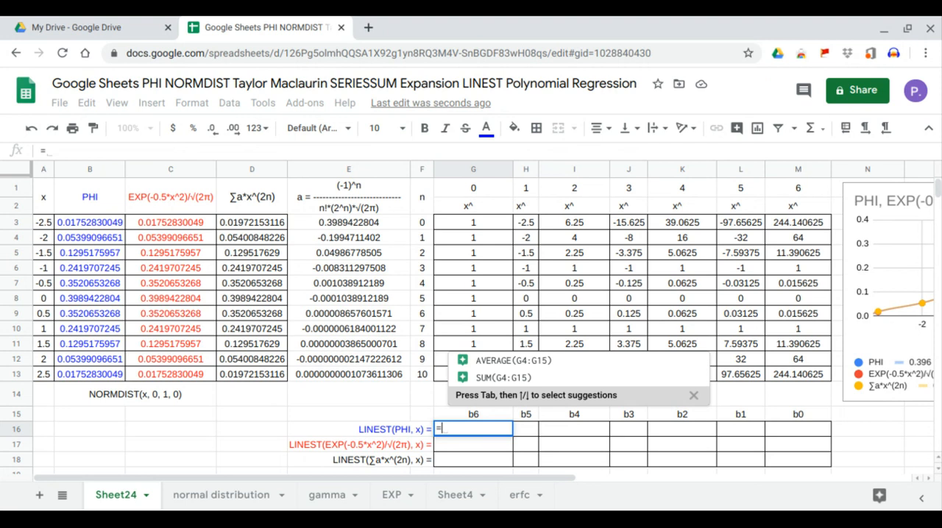
{"action": "type", "text": "LINEST("}
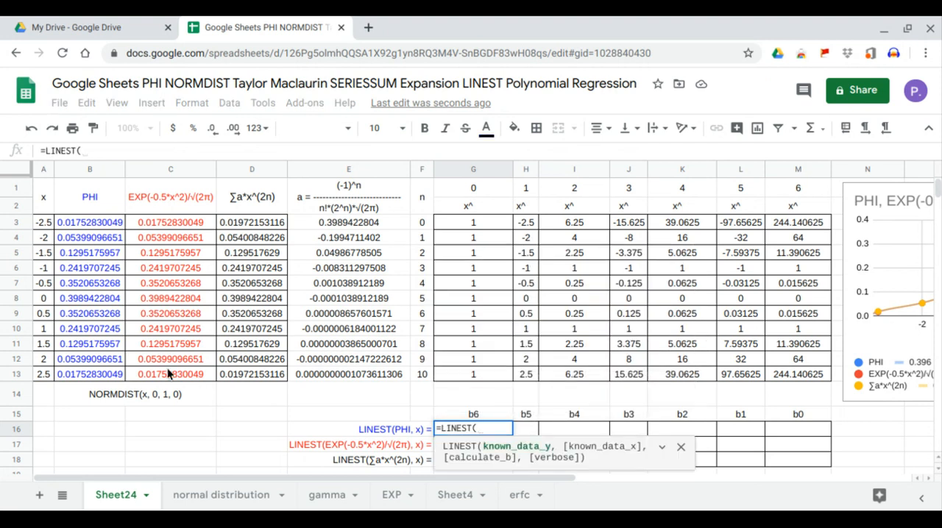
{"action": "left_click_drag", "start_coordinate": [99, 228], "coordinate": [103, 377]}
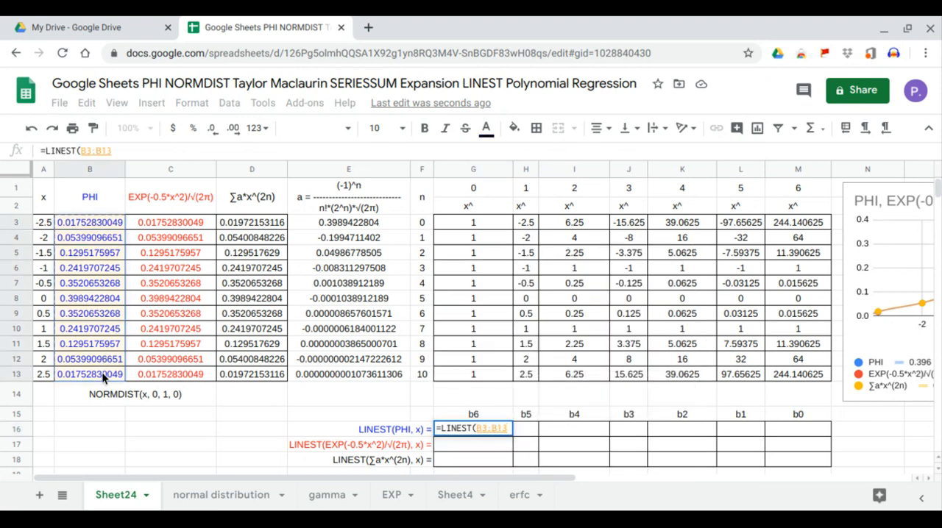
{"action": "left_click", "coordinate": [104, 377]}
{"action": "type", "text": ","}
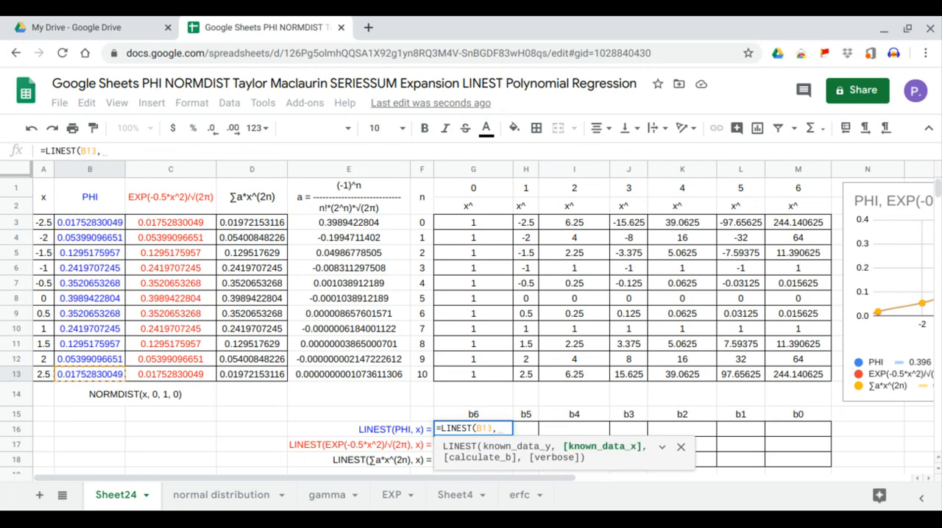
{"action": "left_click_drag", "start_coordinate": [528, 228], "coordinate": [784, 372]}
{"action": "key", "text": "Return"}
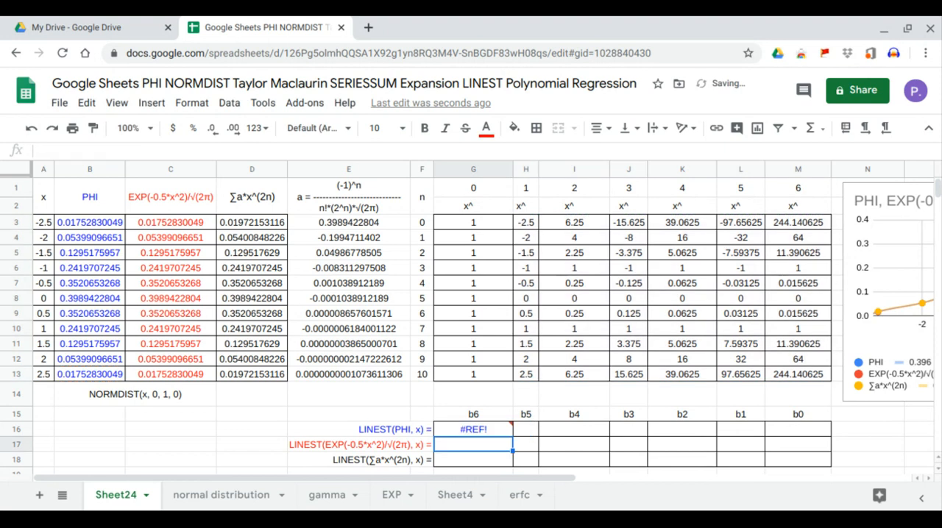
Set the known y data in G16's LINEST formula to the full PHI column, B3:B13.
{"action": "left_click", "coordinate": [479, 428]}
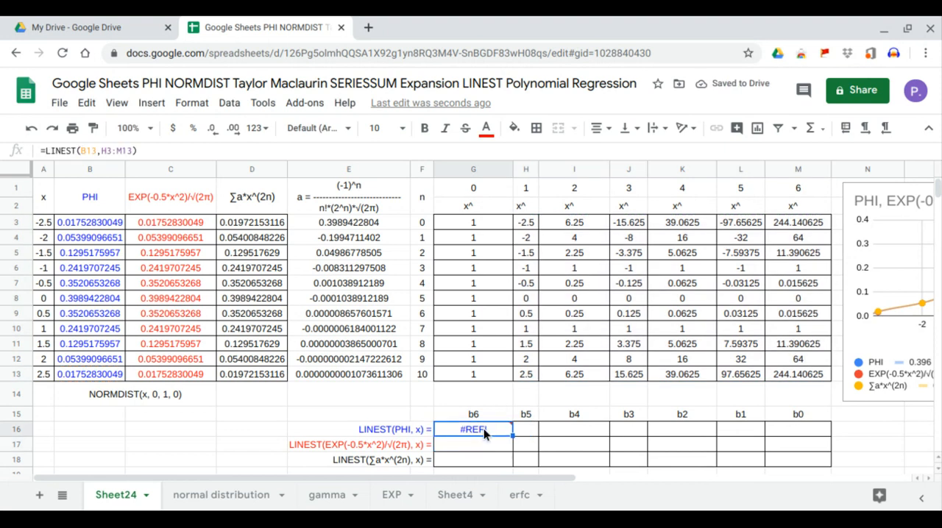
{"action": "left_click", "coordinate": [97, 150]}
{"action": "key", "text": "BackSpace"}
{"action": "key", "text": "BackSpace"}
{"action": "key", "text": "BackSpace"}
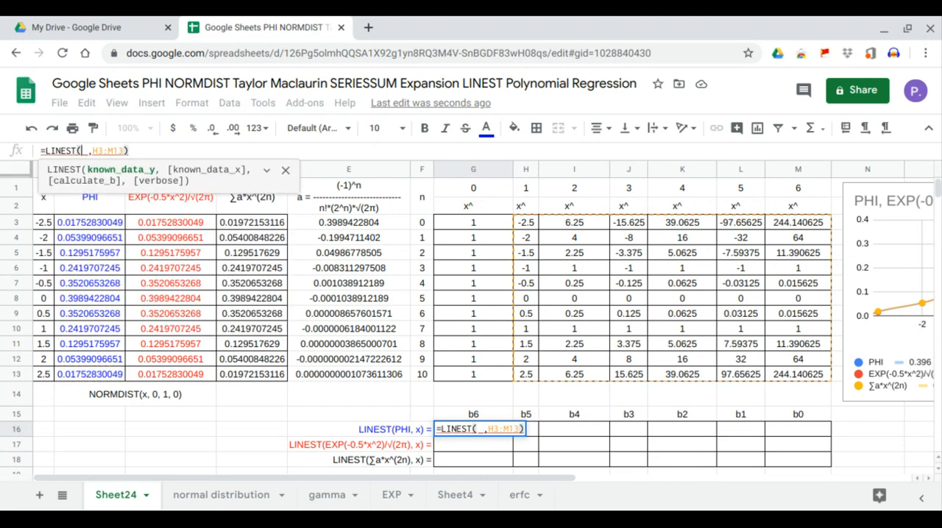
{"action": "left_click_drag", "start_coordinate": [87, 224], "coordinate": [93, 373]}
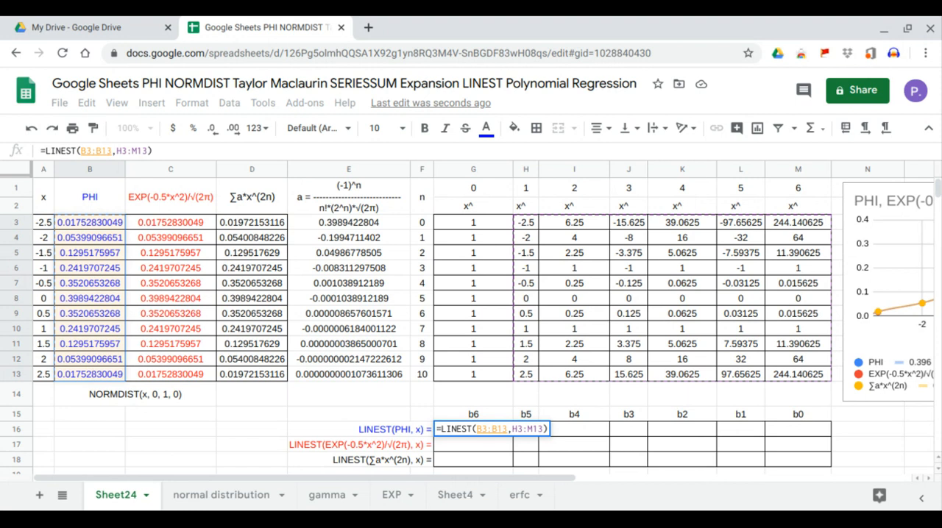
{"action": "key", "text": "Return"}
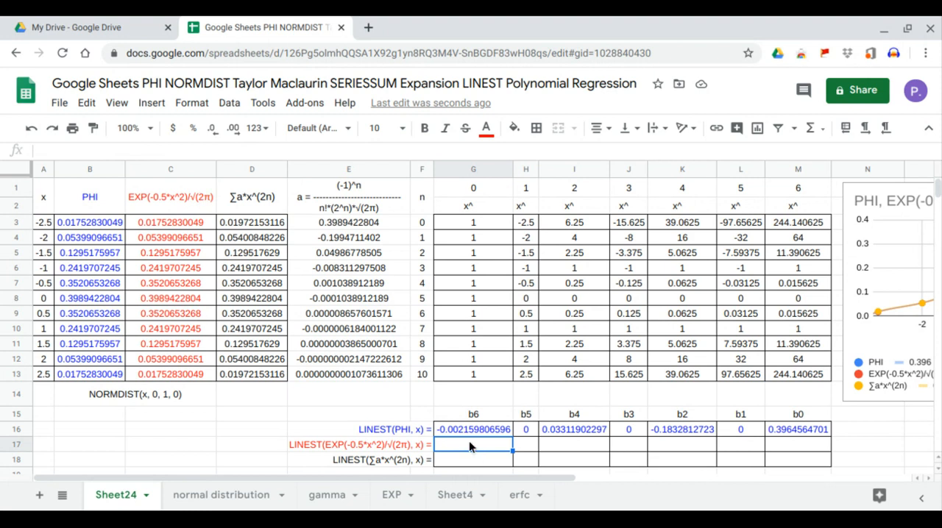
{"action": "type", "text": "="}
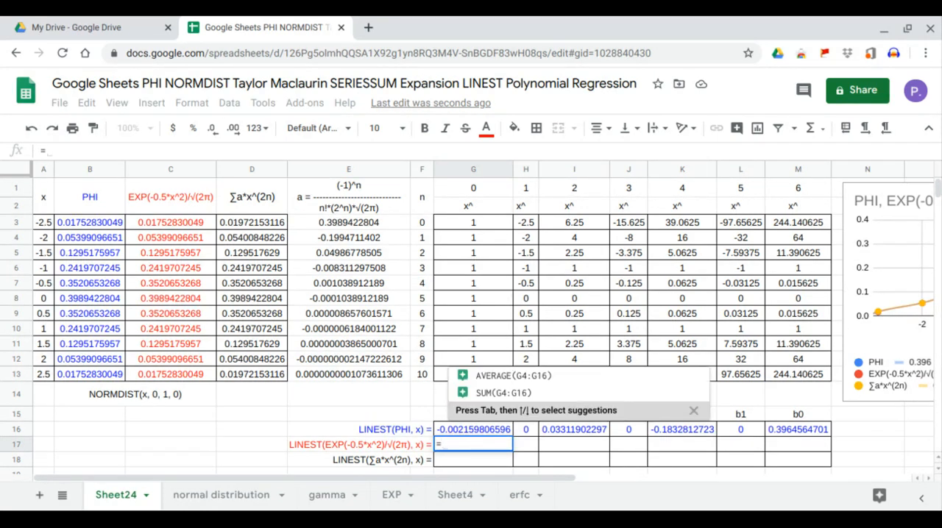
{"action": "type", "text": "ARRAYFORMULA("}
{"action": "key", "text": "BackSpace"}
{"action": "key", "text": "BackSpace"}
{"action": "key", "text": "BackSpace"}
{"action": "key", "text": "BackSpace"}
{"action": "key", "text": "BackSpace"}
{"action": "key", "text": "BackSpace"}
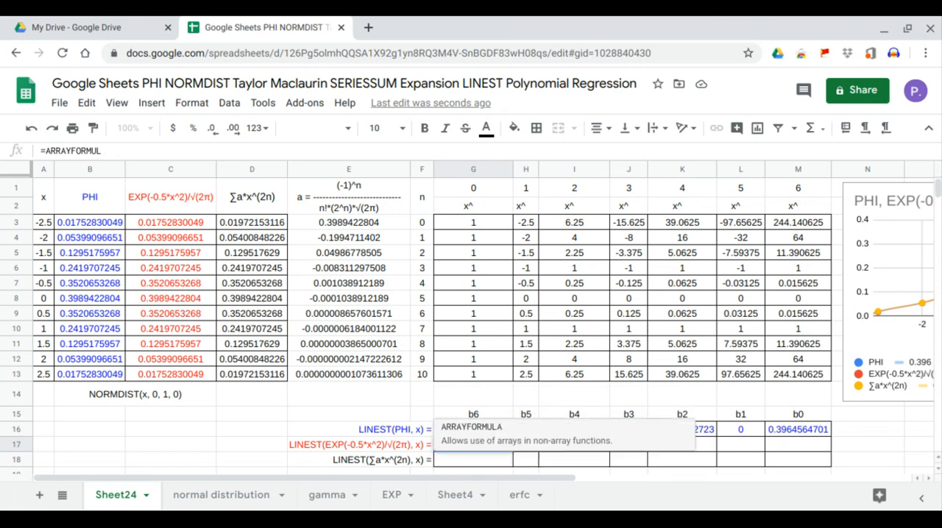
{"action": "key", "text": "BackSpace"}
{"action": "key", "text": "BackSpace"}
{"action": "key", "text": "BackSpace"}
{"action": "key", "text": "BackSpace"}
{"action": "key", "text": "BackSpace"}
{"action": "key", "text": "BackSpace"}
{"action": "key", "text": "BackSpace"}
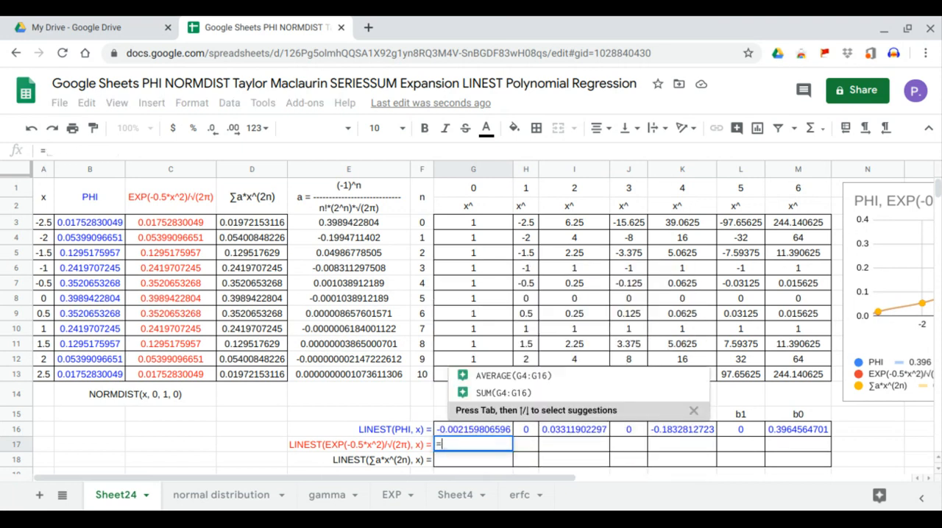
Enter =LINEST(C3:C13,H3:M13) in G17 to get the polynomial coefficients for the EXP column.
{"action": "type", "text": "linest("}
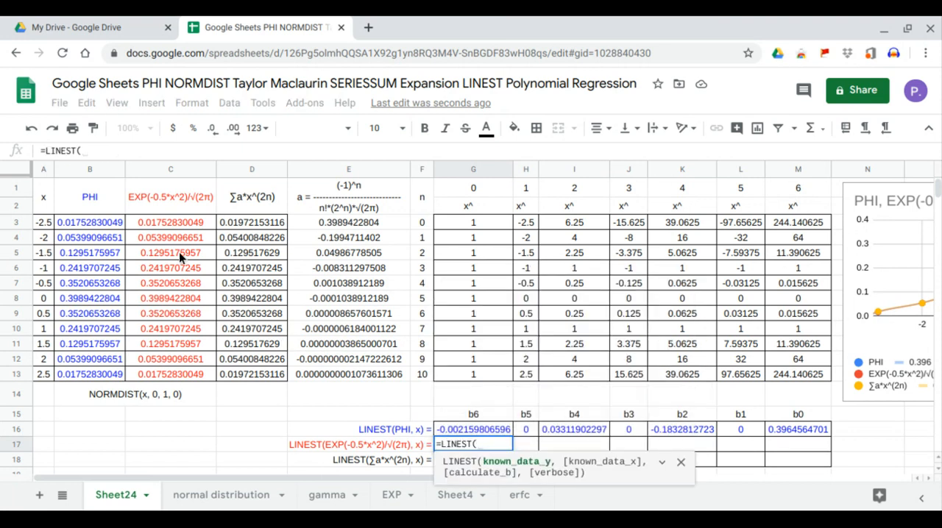
{"action": "left_click_drag", "start_coordinate": [198, 223], "coordinate": [188, 365]}
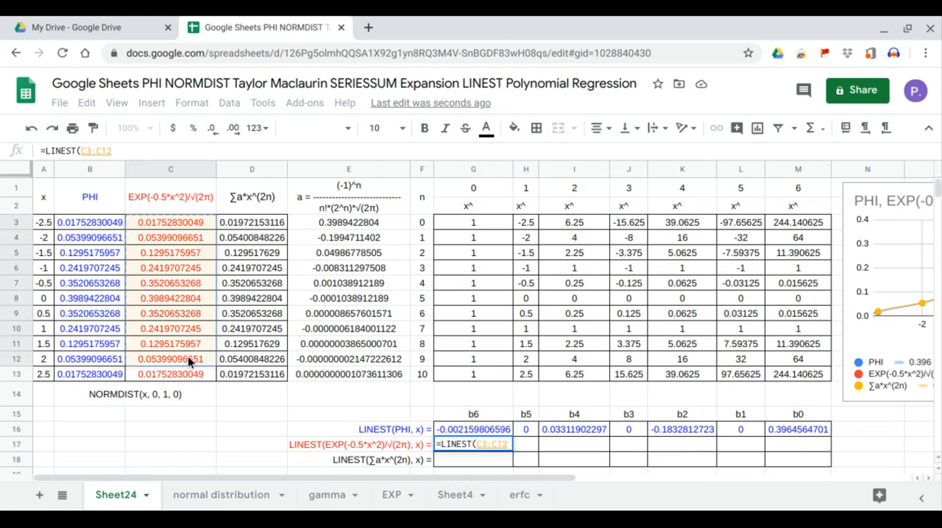
{"action": "left_click_drag", "start_coordinate": [183, 230], "coordinate": [186, 375]}
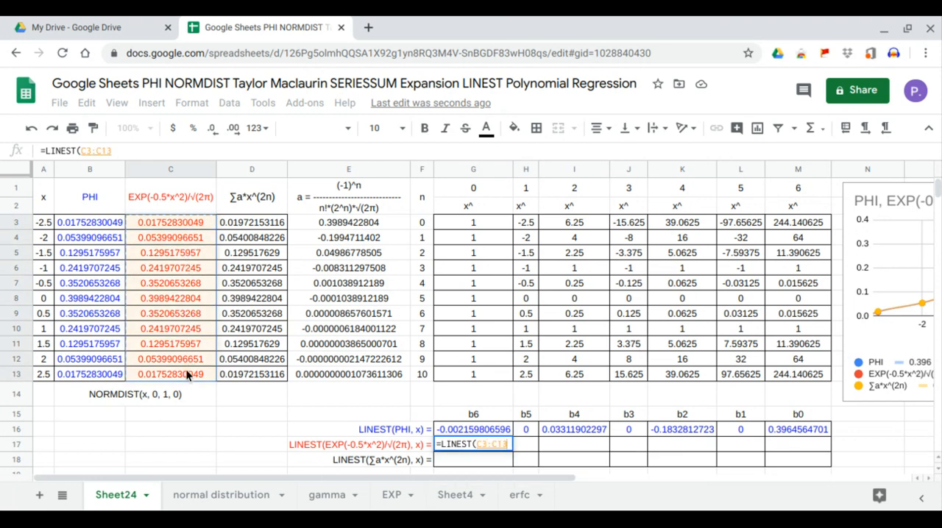
{"action": "type", "text": ","}
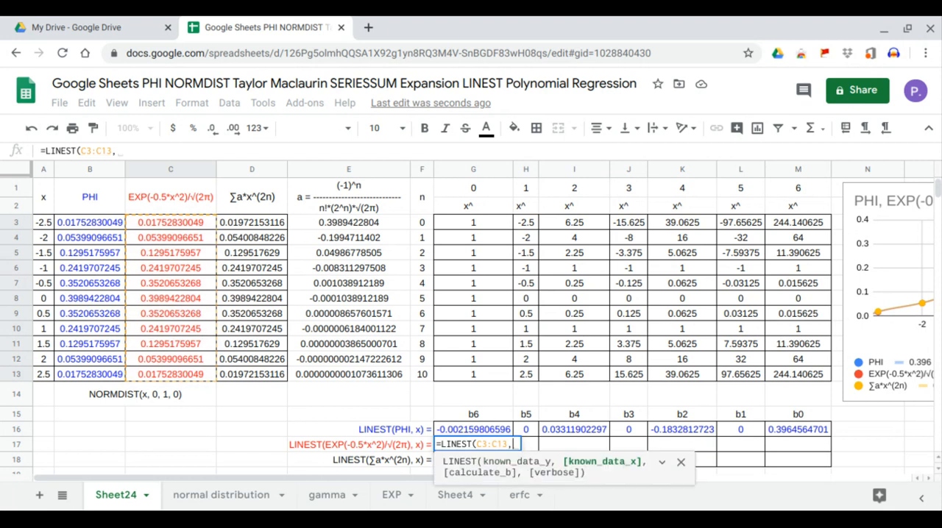
{"action": "left_click_drag", "start_coordinate": [528, 223], "coordinate": [768, 376]}
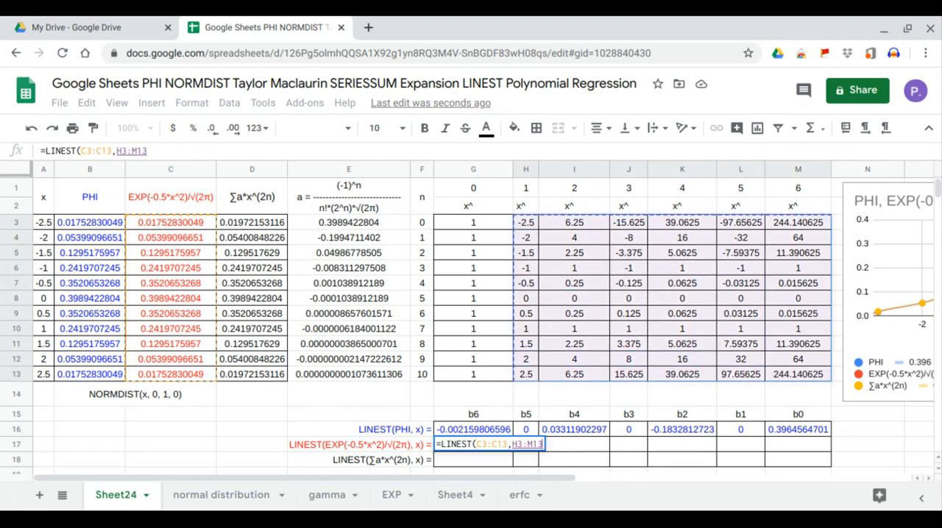
{"action": "key", "text": "Return"}
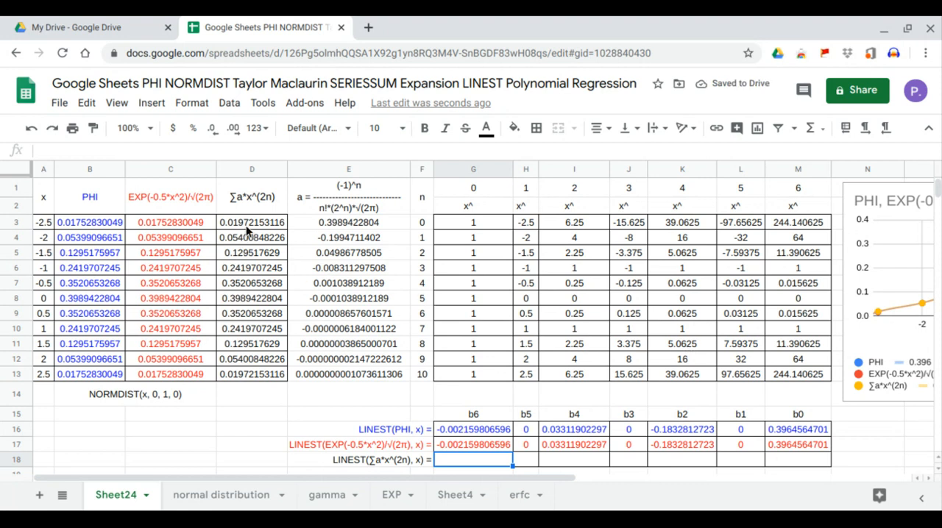
Enter =LINEST(D3:D13,H3:M13) in G18 to get the polynomial coefficients for the SERIESSUM column.
{"action": "left_click", "coordinate": [246, 225]}
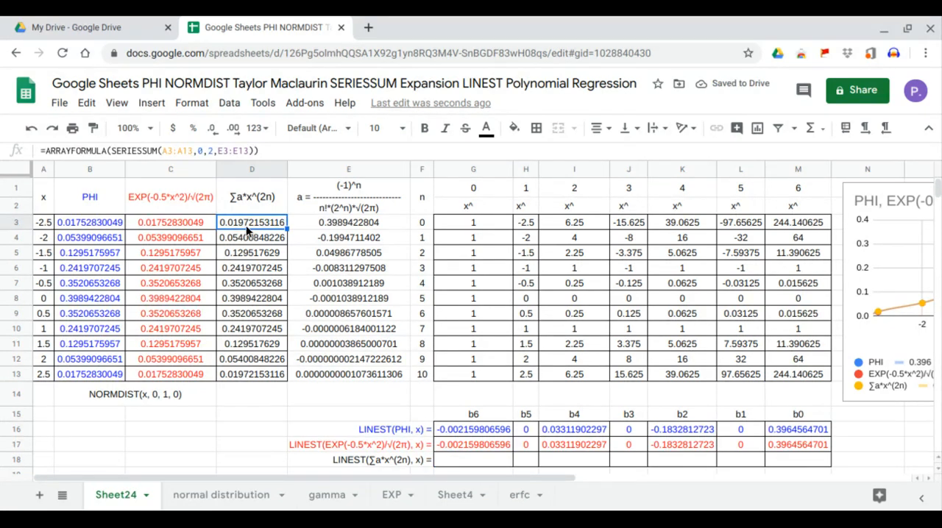
{"action": "left_click", "coordinate": [469, 461]}
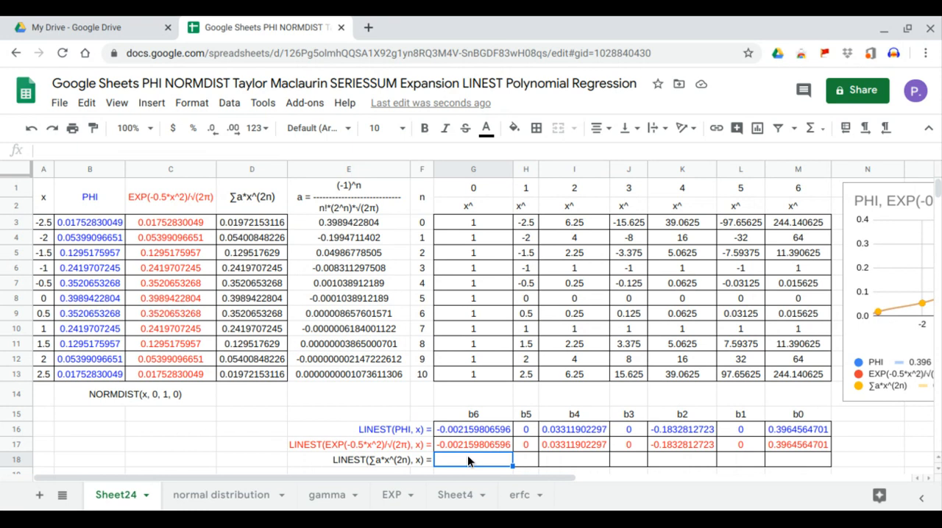
{"action": "type", "text": "=LINEST("}
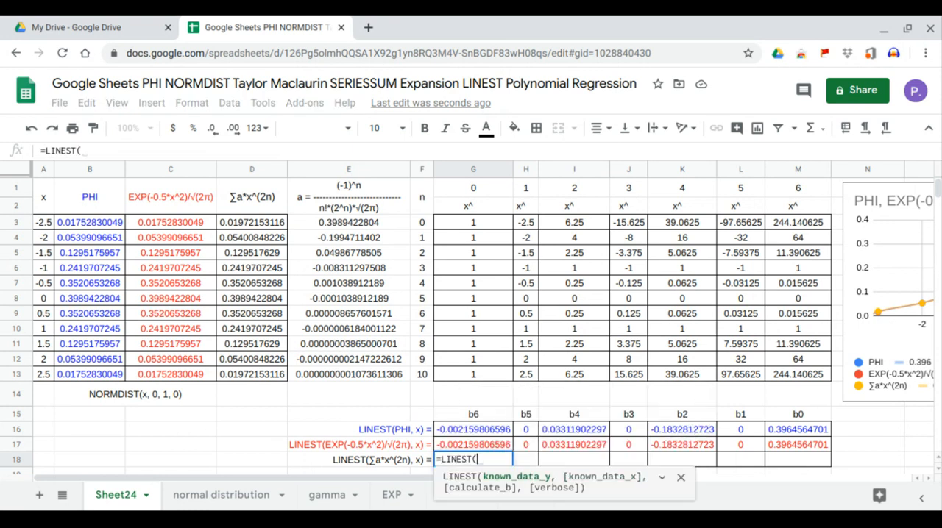
{"action": "left_click_drag", "start_coordinate": [277, 229], "coordinate": [268, 374]}
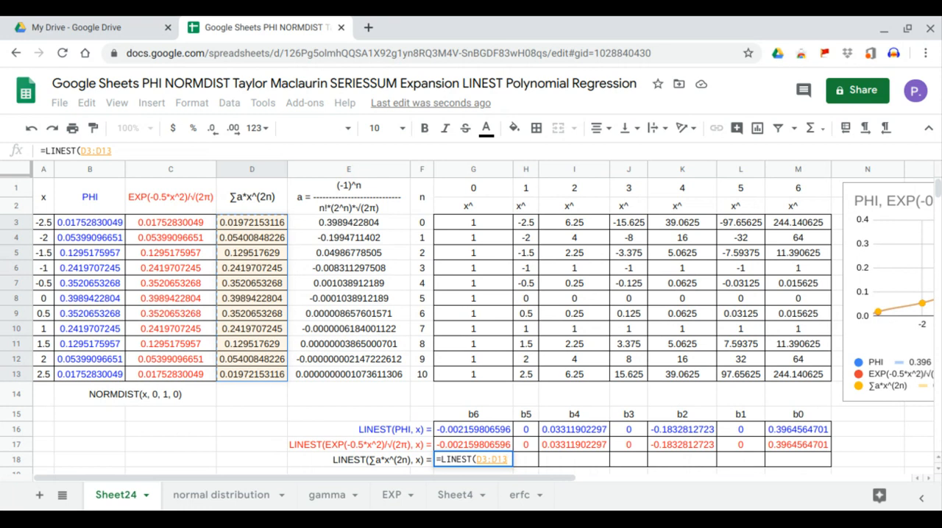
{"action": "type", "text": ","}
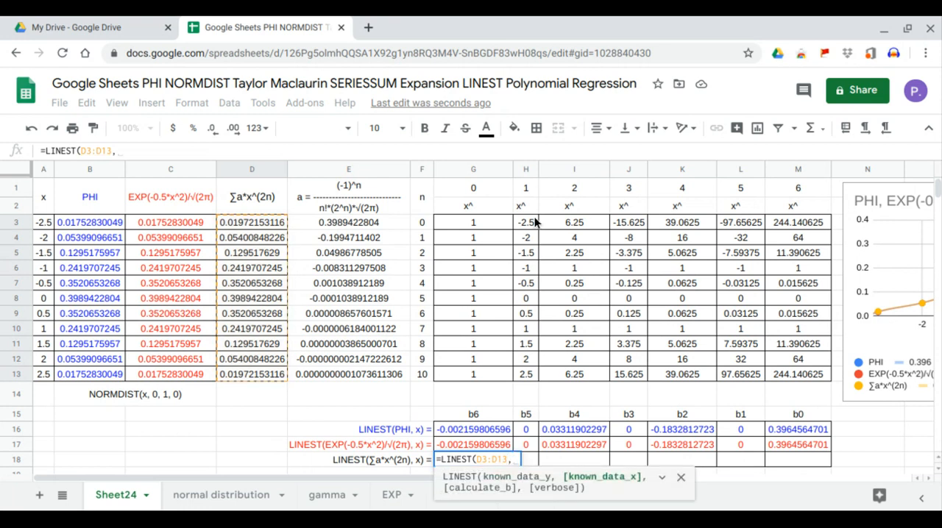
{"action": "left_click_drag", "start_coordinate": [527, 222], "coordinate": [773, 378]}
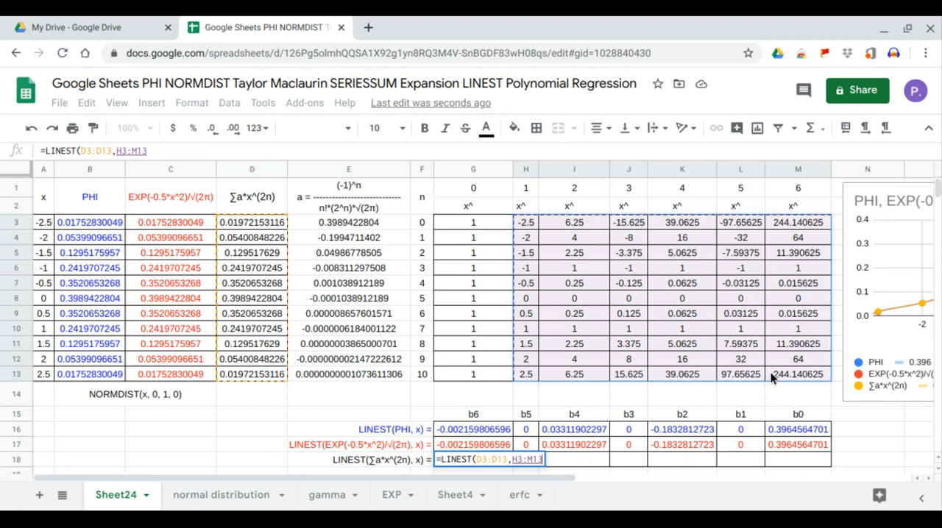
{"action": "key", "text": "Return"}
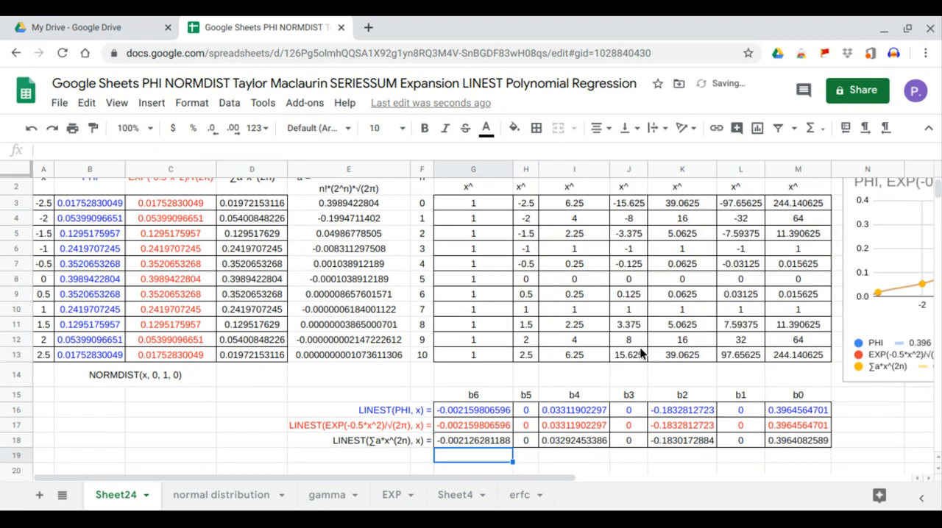
Move the density chart over the powers-of-x table, directly above the LINEST coefficient rows.
{"action": "scroll", "coordinate": [657, 341], "scroll_direction": "up", "scroll_amount": 1}
{"action": "left_click", "coordinate": [898, 276]}
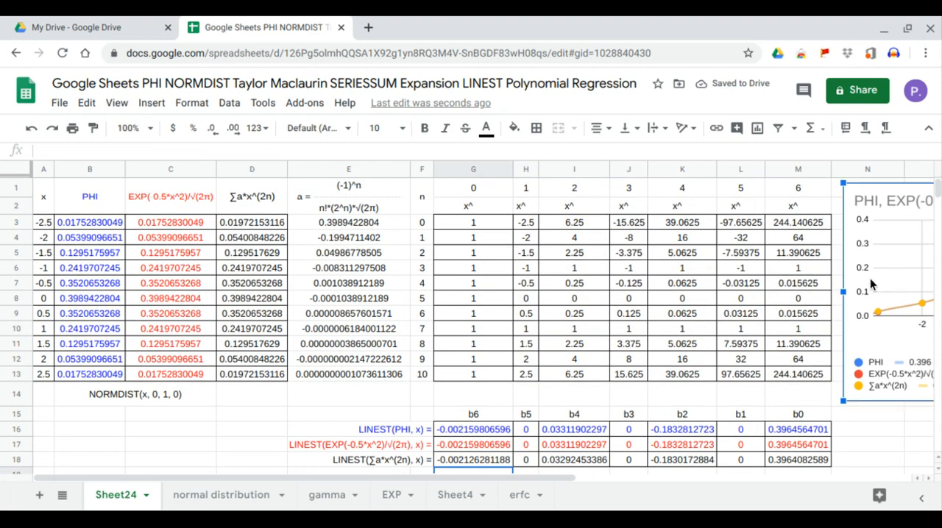
{"action": "left_click_drag", "start_coordinate": [874, 285], "coordinate": [483, 231]}
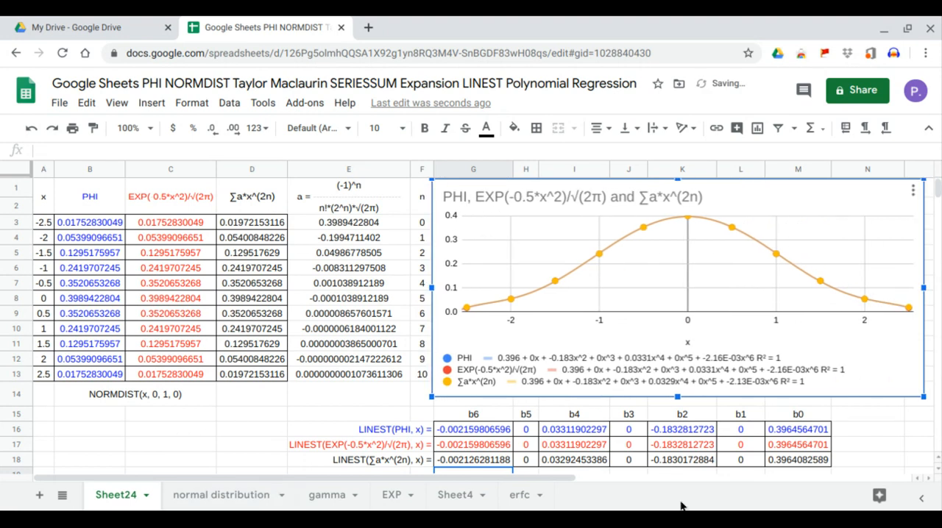
Compare the b0, b1 and b2 coefficients in rows 16 to 18 with the chart's trendline equations and the series coefficients in E3 and E4.
{"action": "left_click_drag", "start_coordinate": [778, 433], "coordinate": [780, 465]}
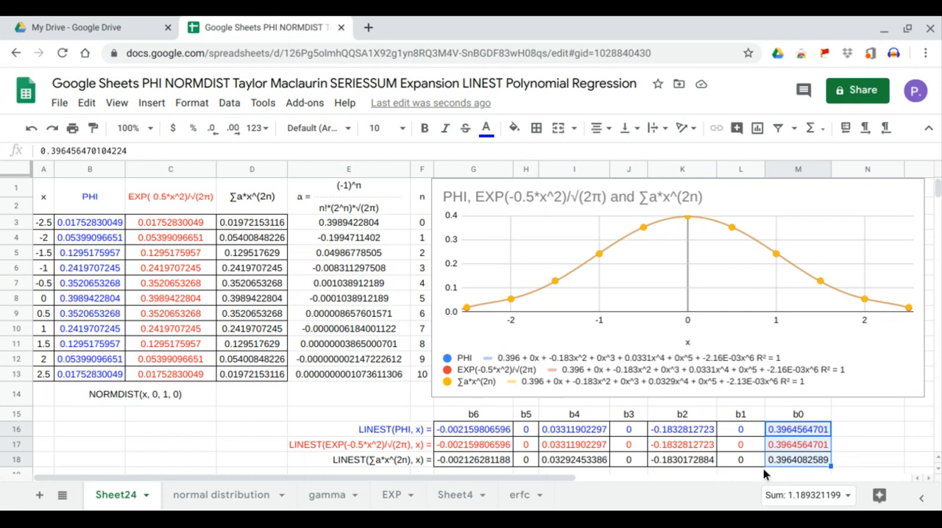
{"action": "left_click_drag", "start_coordinate": [746, 434], "coordinate": [748, 462]}
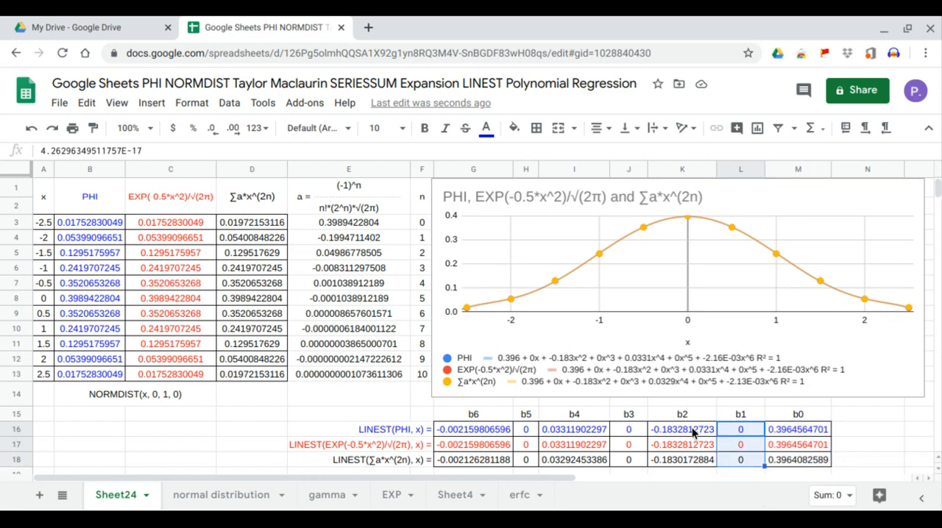
{"action": "left_click_drag", "start_coordinate": [692, 430], "coordinate": [690, 459]}
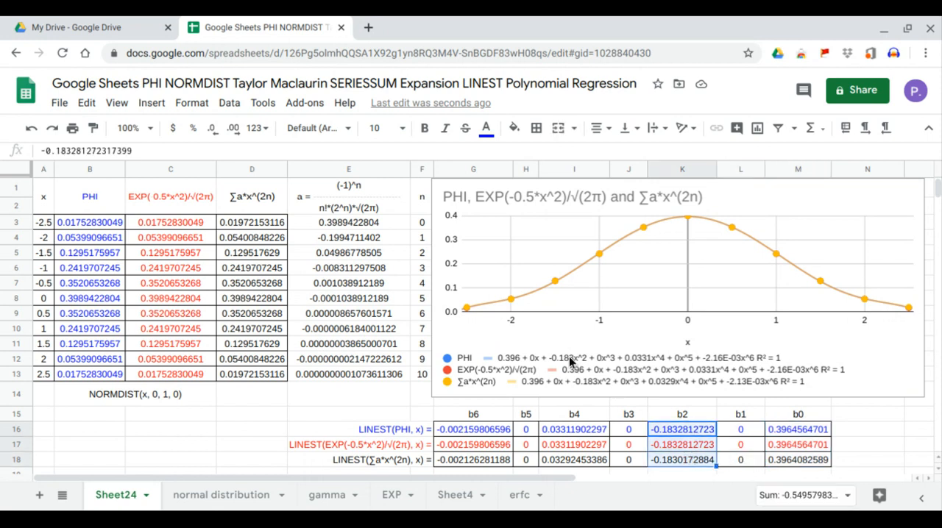
{"action": "left_click", "coordinate": [365, 228]}
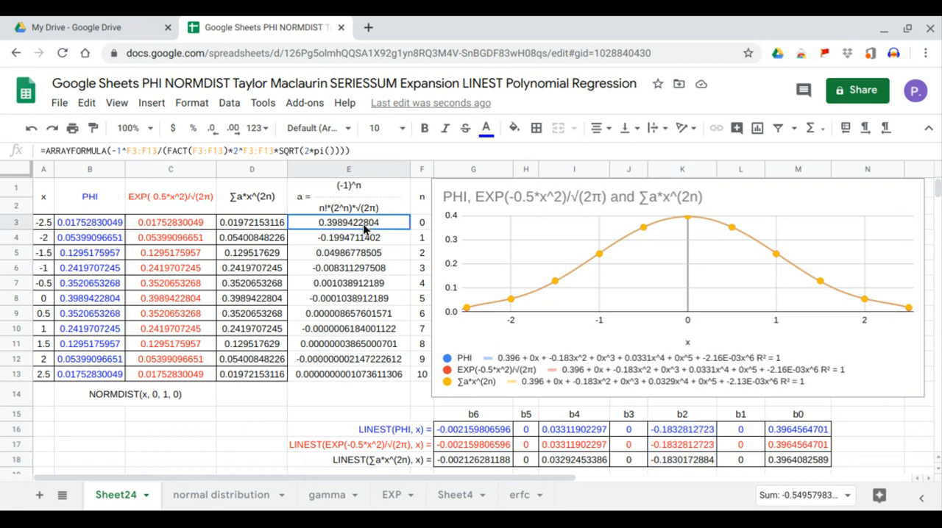
{"action": "left_click", "coordinate": [361, 240]}
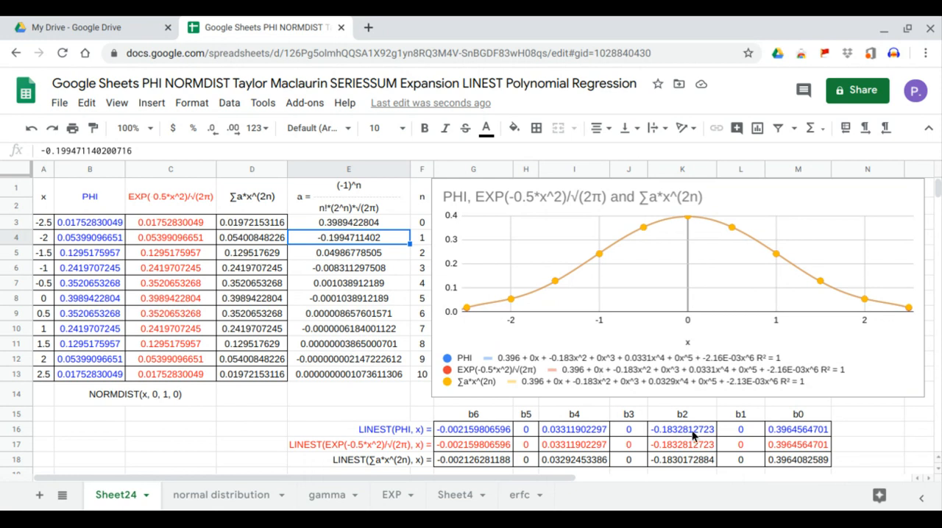
{"action": "left_click_drag", "start_coordinate": [692, 431], "coordinate": [688, 459]}
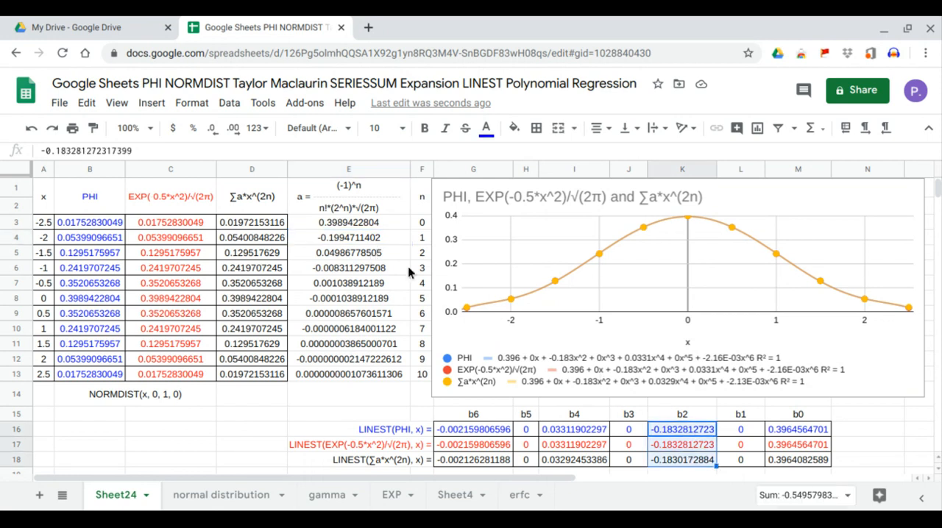
Compare the b3 through b6 coefficients of the three LINEST rows with the matching terms in the chart's trendline equations.
{"action": "left_click_drag", "start_coordinate": [627, 432], "coordinate": [629, 460]}
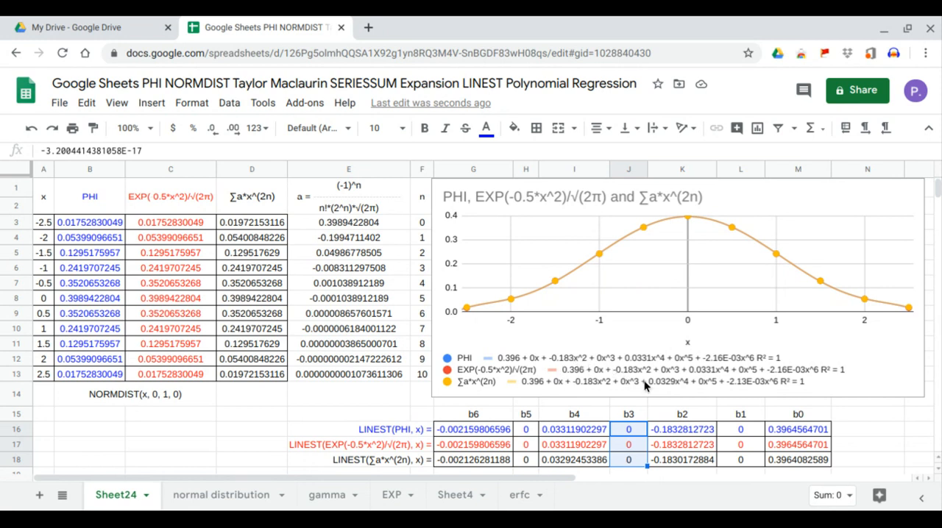
{"action": "left_click_drag", "start_coordinate": [563, 432], "coordinate": [568, 460]}
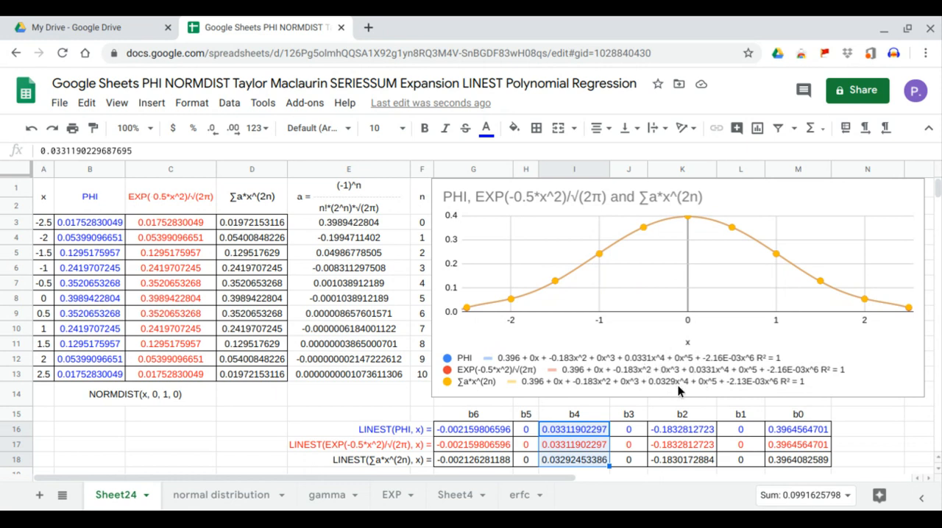
{"action": "left_click", "coordinate": [567, 462]}
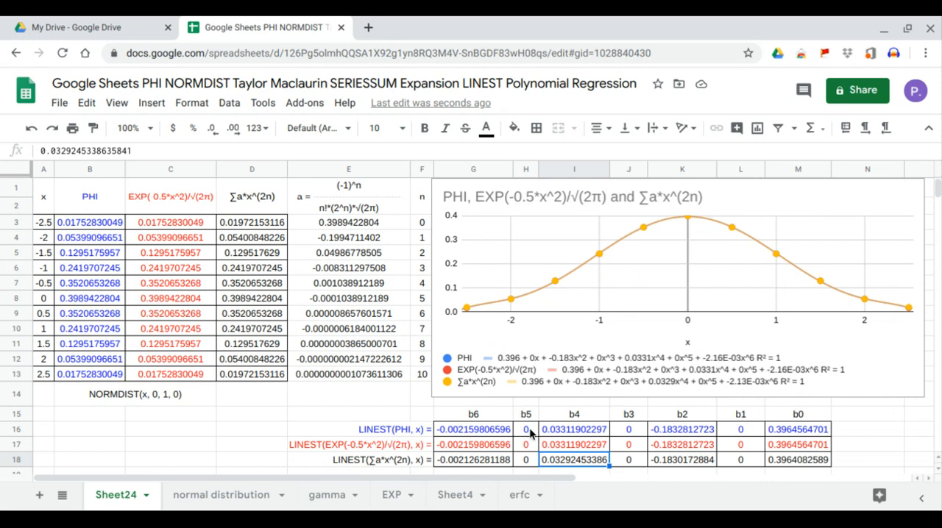
{"action": "left_click_drag", "start_coordinate": [529, 427], "coordinate": [525, 463]}
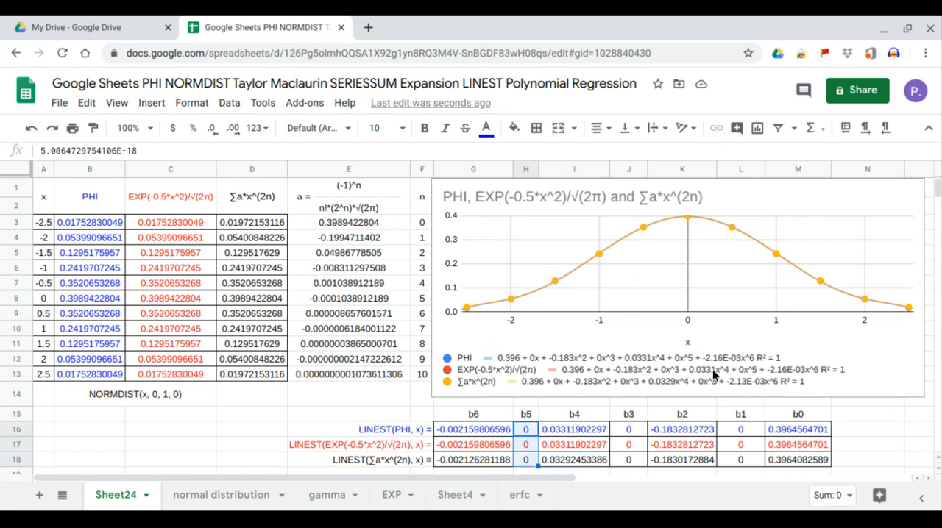
{"action": "left_click", "coordinate": [473, 428]}
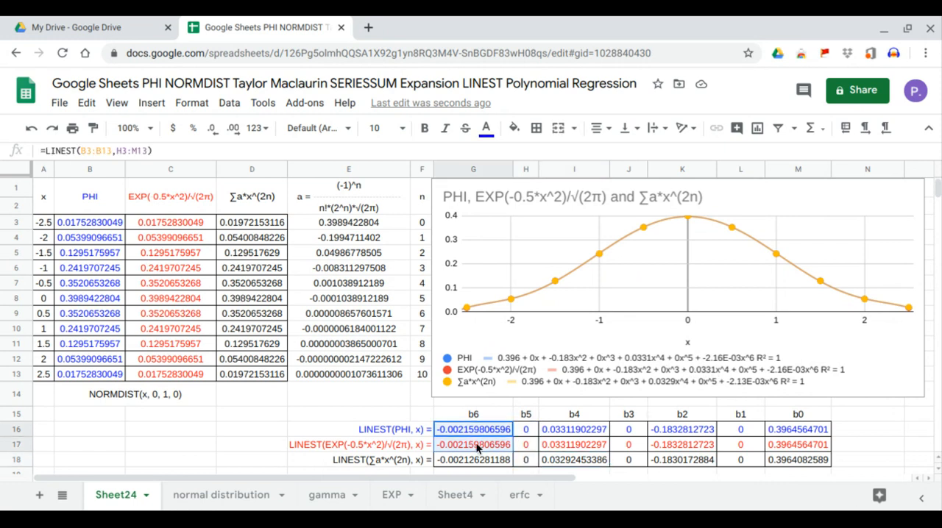
{"action": "left_click_drag", "start_coordinate": [477, 447], "coordinate": [480, 465]}
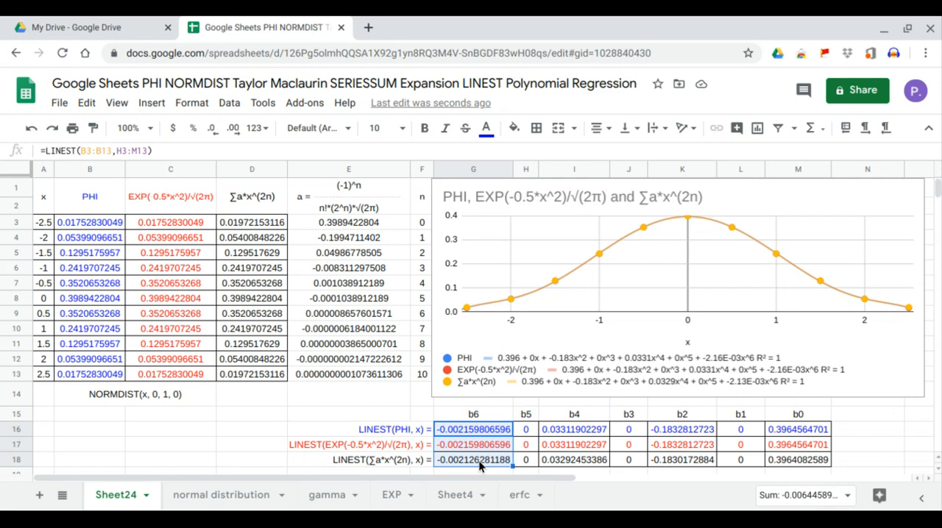
{"action": "left_click", "coordinate": [563, 463]}
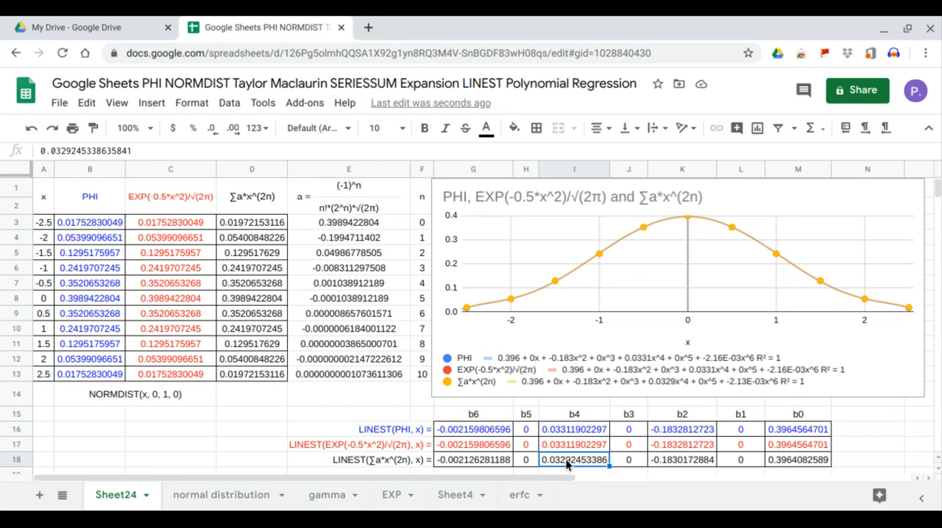